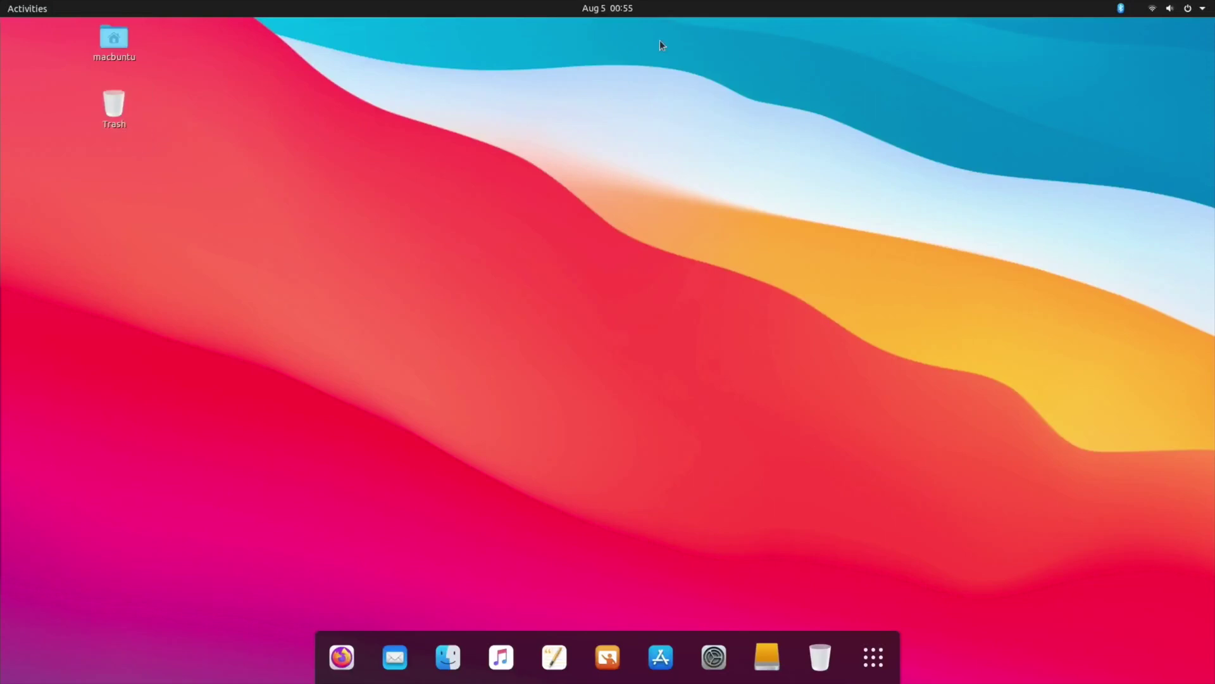
Scroll to the last page of the application grid and launch Tilda
{"action": "left_click", "coordinate": [877, 659]}
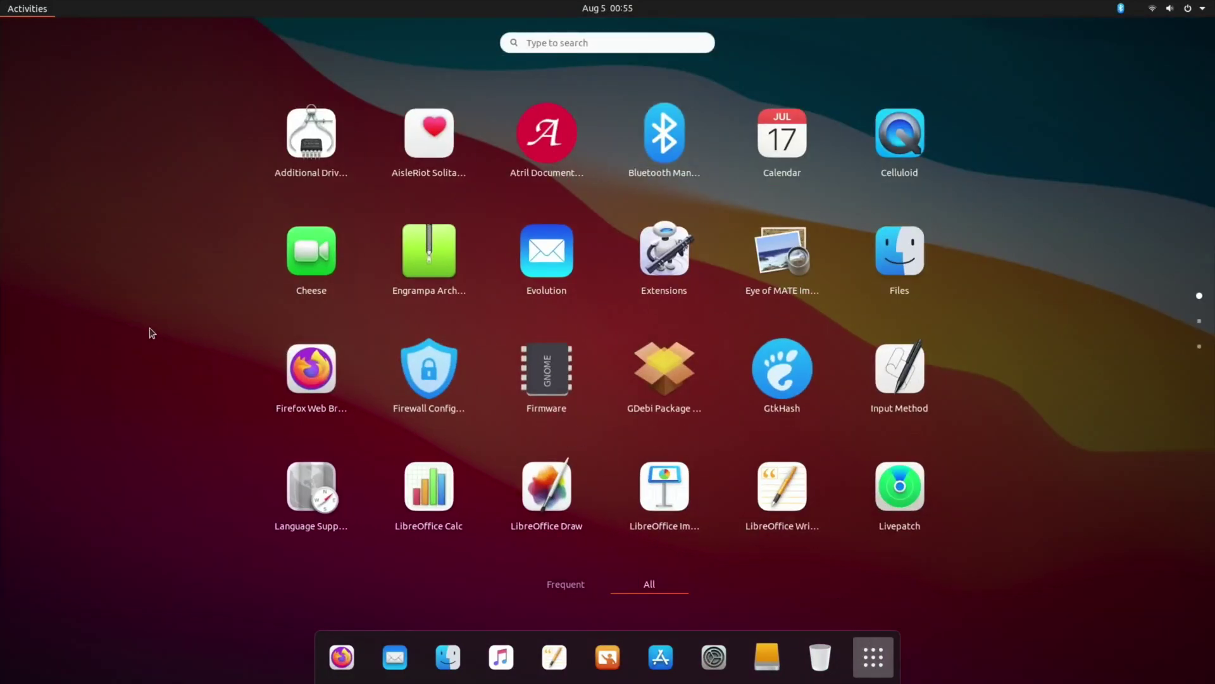
{"action": "scroll", "coordinate": [152, 333], "scroll_direction": "down", "scroll_amount": 1}
{"action": "scroll", "coordinate": [152, 333], "scroll_direction": "down", "scroll_amount": 1}
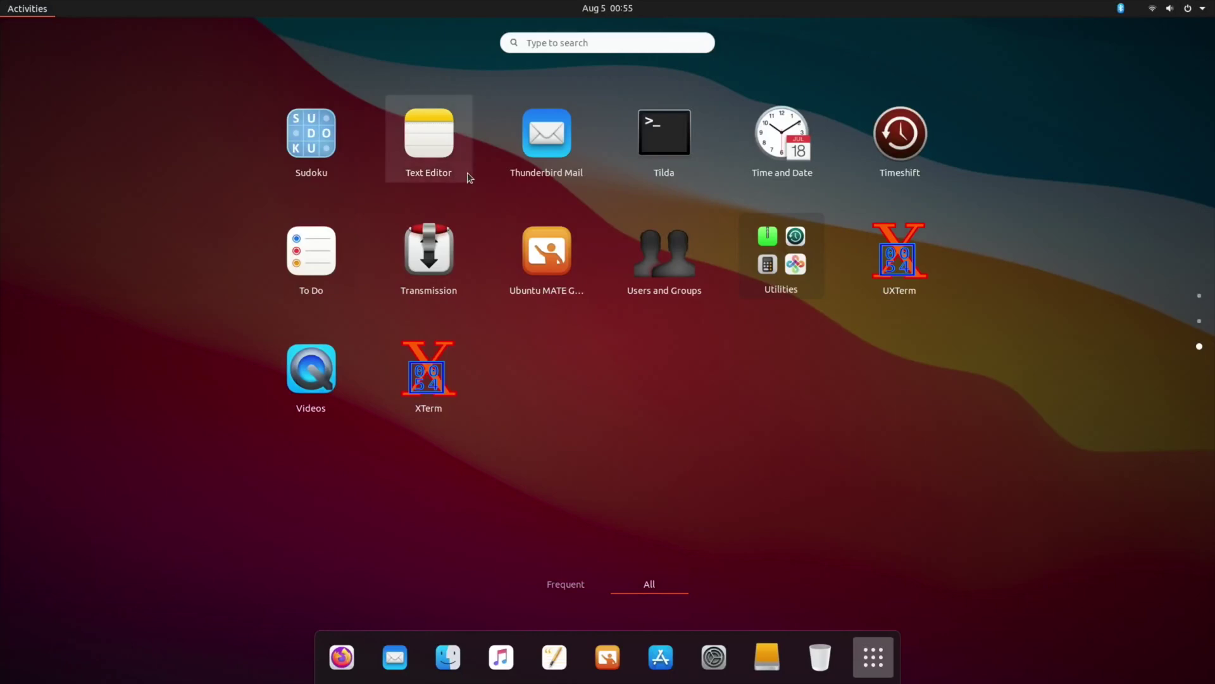
{"action": "left_click", "coordinate": [659, 145]}
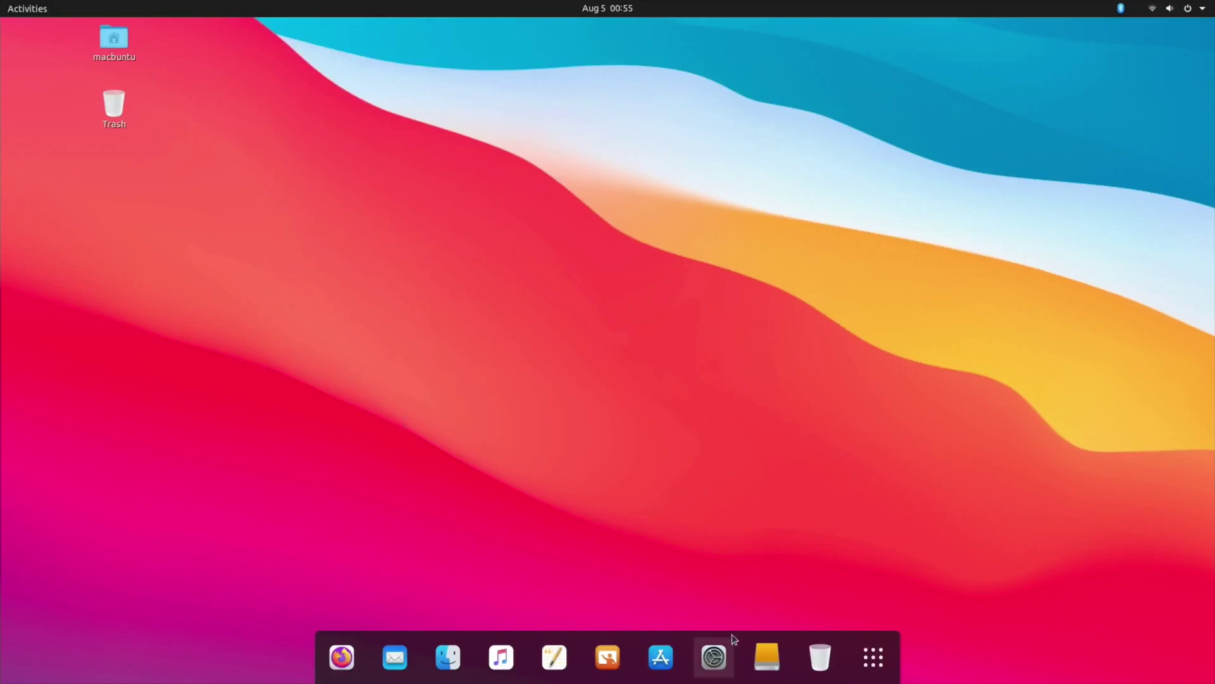
Search the app overview for MATE Terminal, launch it and move its window down-right
{"action": "left_click", "coordinate": [865, 661]}
{"action": "type", "text": "ml"}
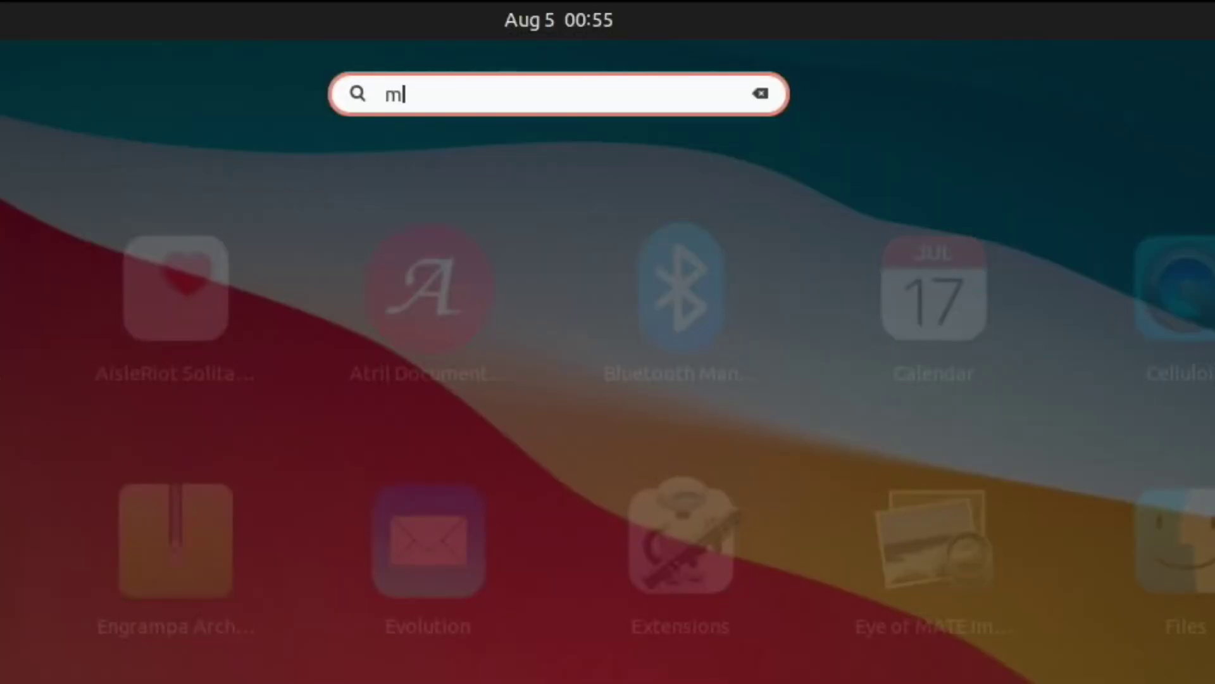
{"action": "type", "text": "ate"}
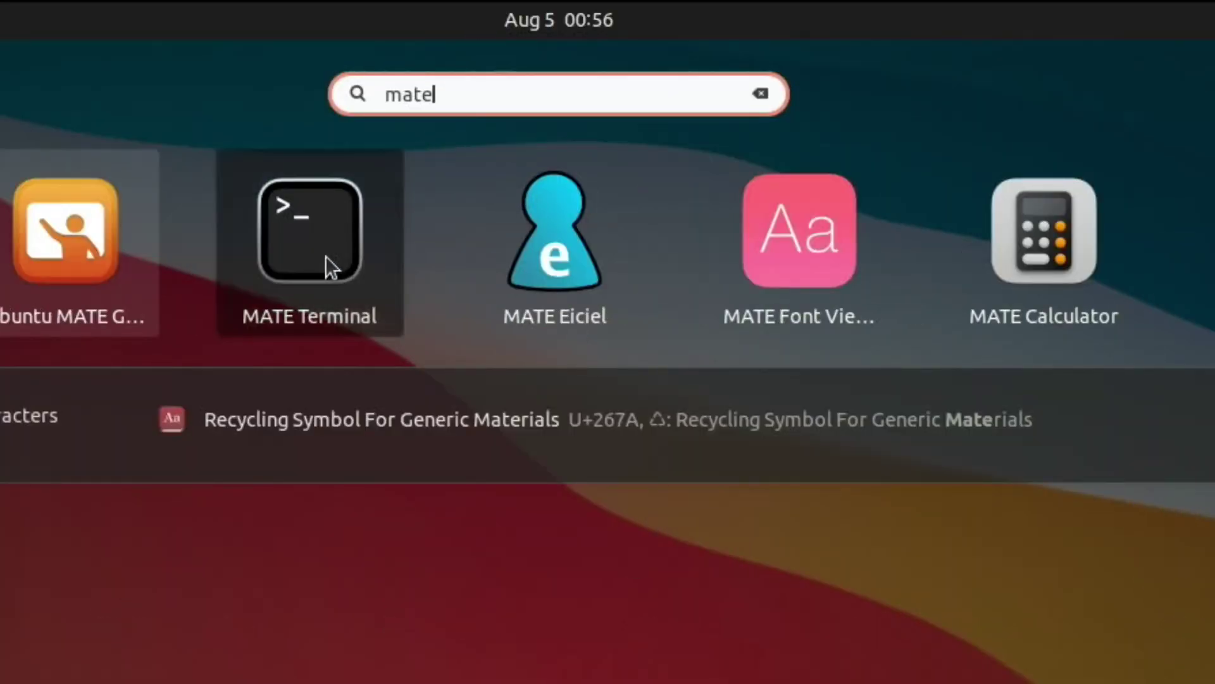
{"action": "left_click", "coordinate": [326, 256]}
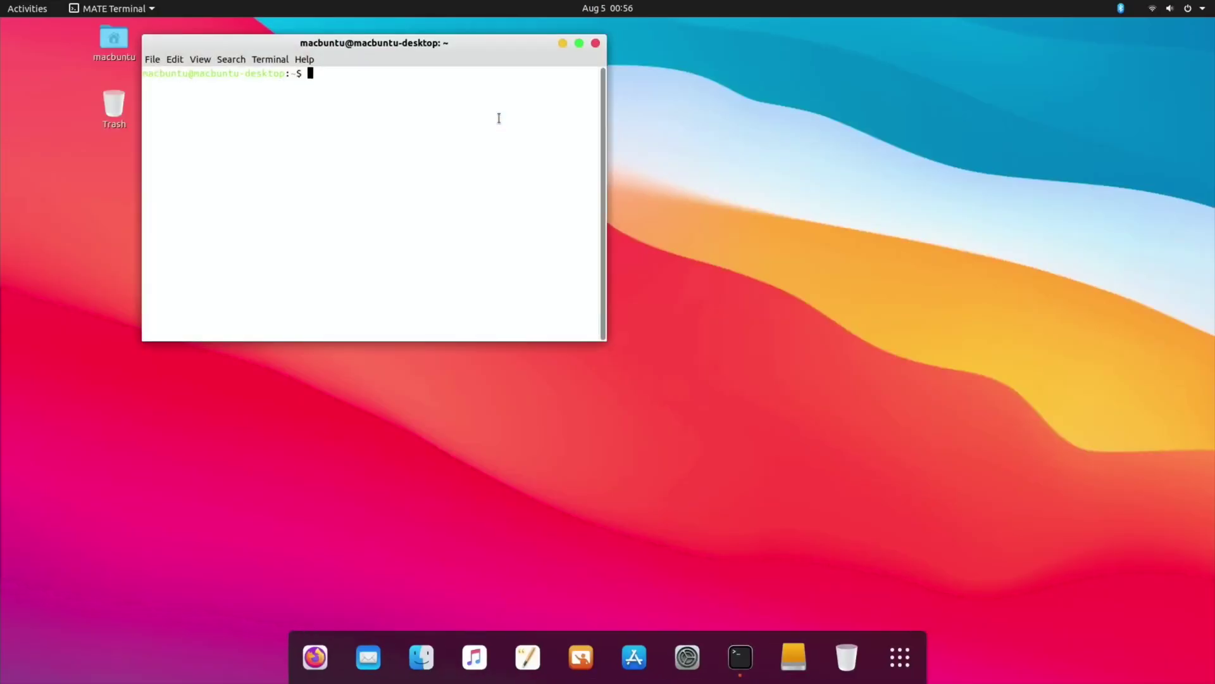
{"action": "left_click_drag", "start_coordinate": [408, 52], "coordinate": [534, 216]}
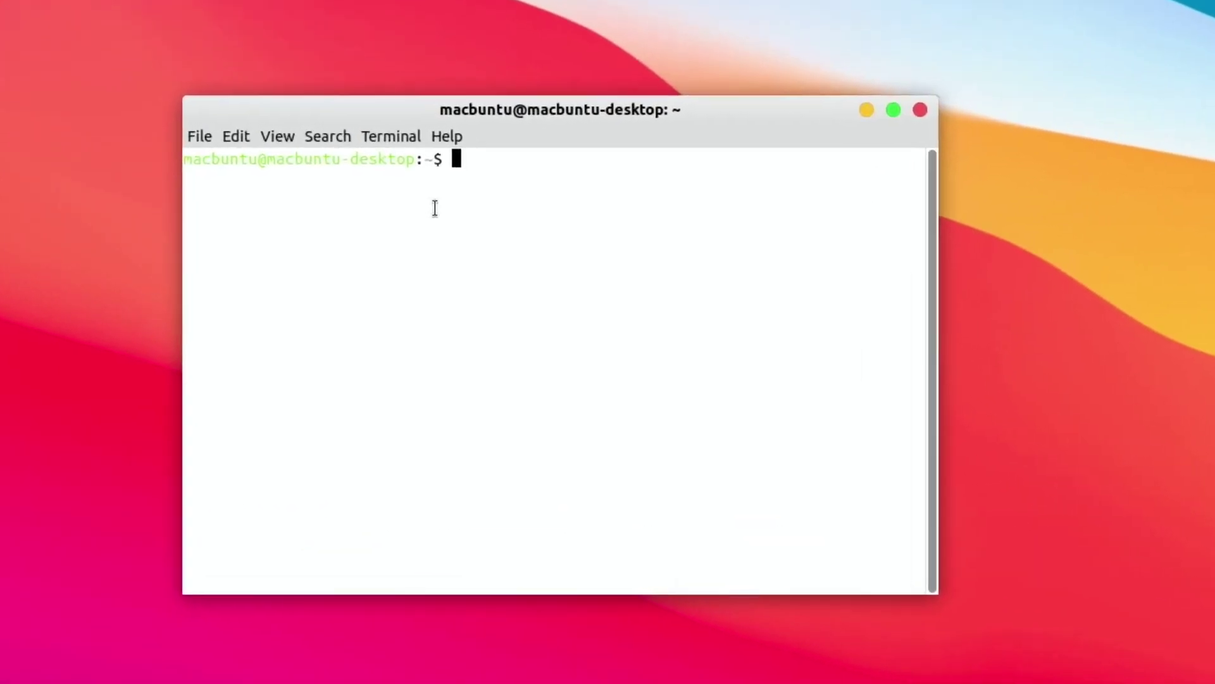
Trim the typed 'sudo apt install neofetch' down to neofetch and run it
{"action": "type", "text": "sudo apt install neofetch"}
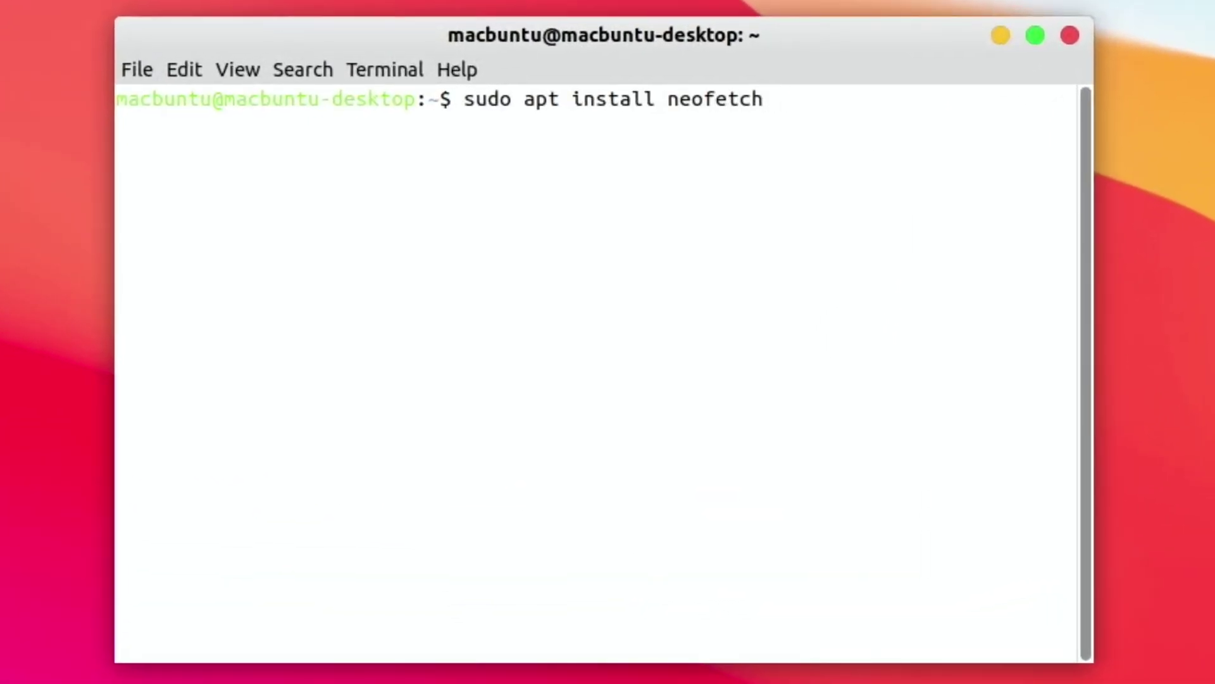
{"action": "key", "text": "Left"}
{"action": "key", "text": "Left"}
{"action": "key", "text": "Left"}
{"action": "key", "text": "Left"}
{"action": "key", "text": "Left"}
{"action": "key", "text": "Left"}
{"action": "key", "text": "Left"}
{"action": "key", "text": "Left"}
{"action": "key", "text": "BackSpace"}
{"action": "key", "text": "BackSpace"}
{"action": "key", "text": "BackSpace"}
{"action": "key", "text": "BackSpace"}
{"action": "key", "text": "BackSpace"}
{"action": "key", "text": "BackSpace"}
{"action": "key", "text": "BackSpace"}
{"action": "key", "text": "BackSpace"}
{"action": "key", "text": "BackSpace"}
{"action": "key", "text": "BackSpace"}
{"action": "key", "text": "BackSpace"}
{"action": "key", "text": "BackSpace"}
{"action": "key", "text": "BackSpace"}
{"action": "key", "text": "BackSpace"}
{"action": "key", "text": "BackSpace"}
{"action": "key", "text": "BackSpace"}
{"action": "key", "text": "BackSpace"}
{"action": "key", "text": "Return"}
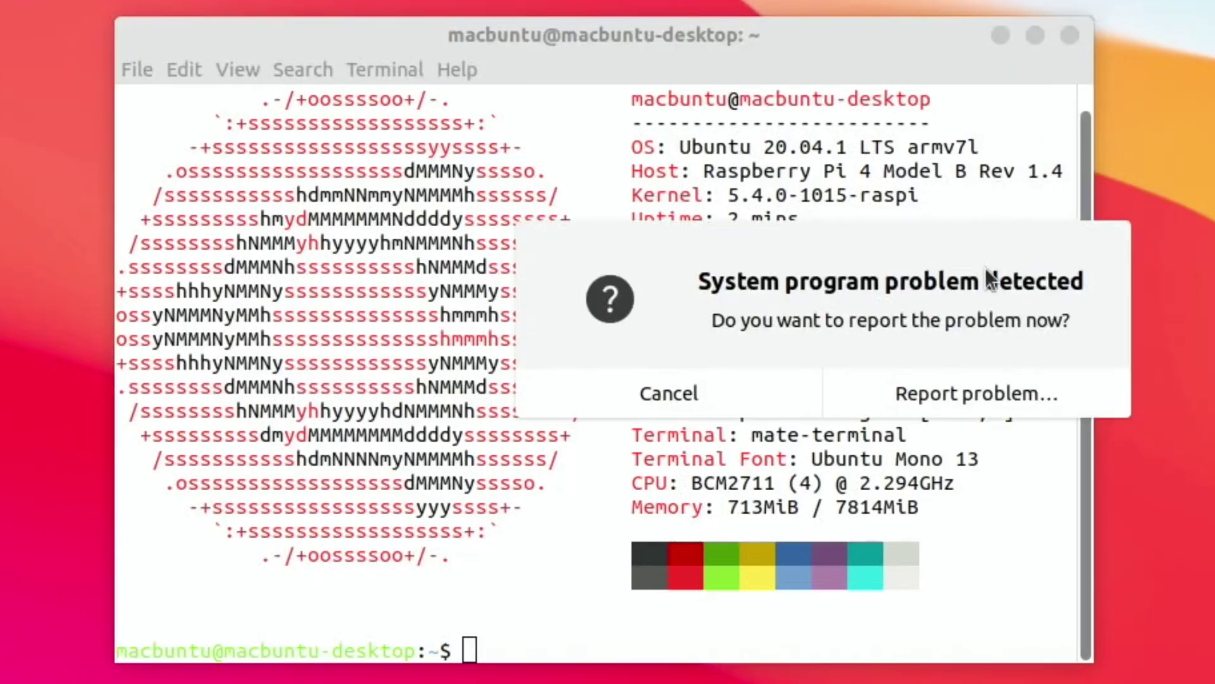
Cancel the 'System program problem detected' report dialog
{"action": "left_click", "coordinate": [667, 393]}
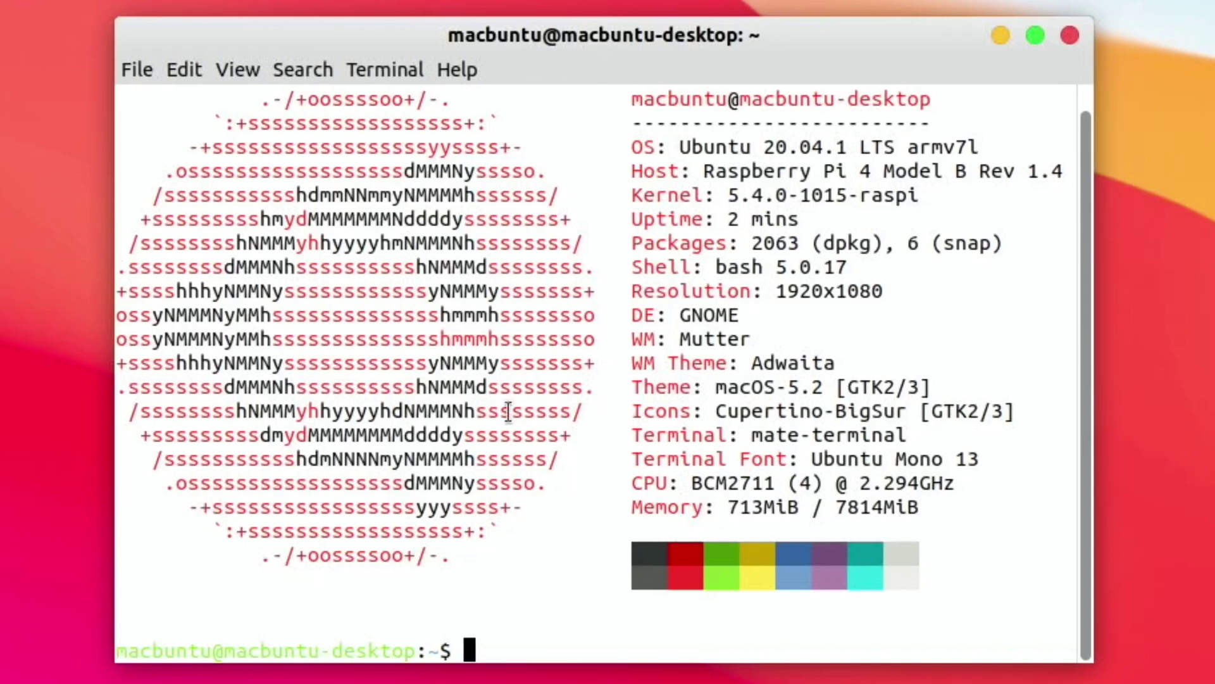
Close the terminal and launch Disks by searching 'disk' in Activities
{"action": "left_click", "coordinate": [1069, 34]}
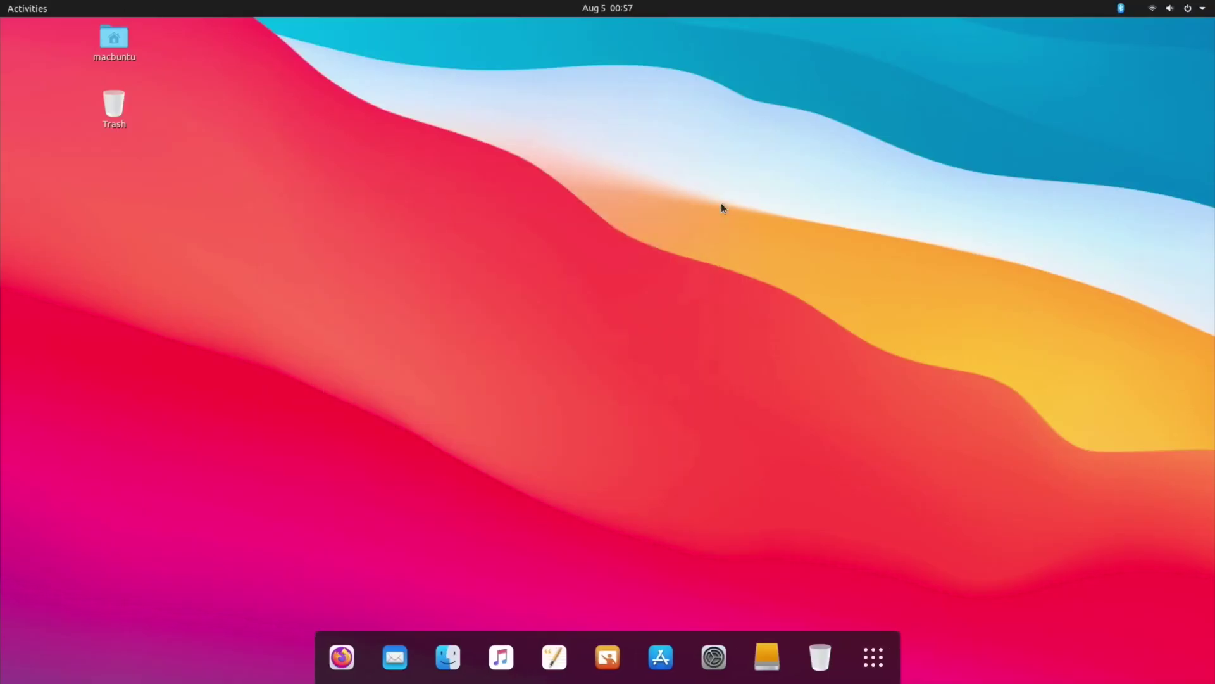
{"action": "left_click", "coordinate": [31, 11]}
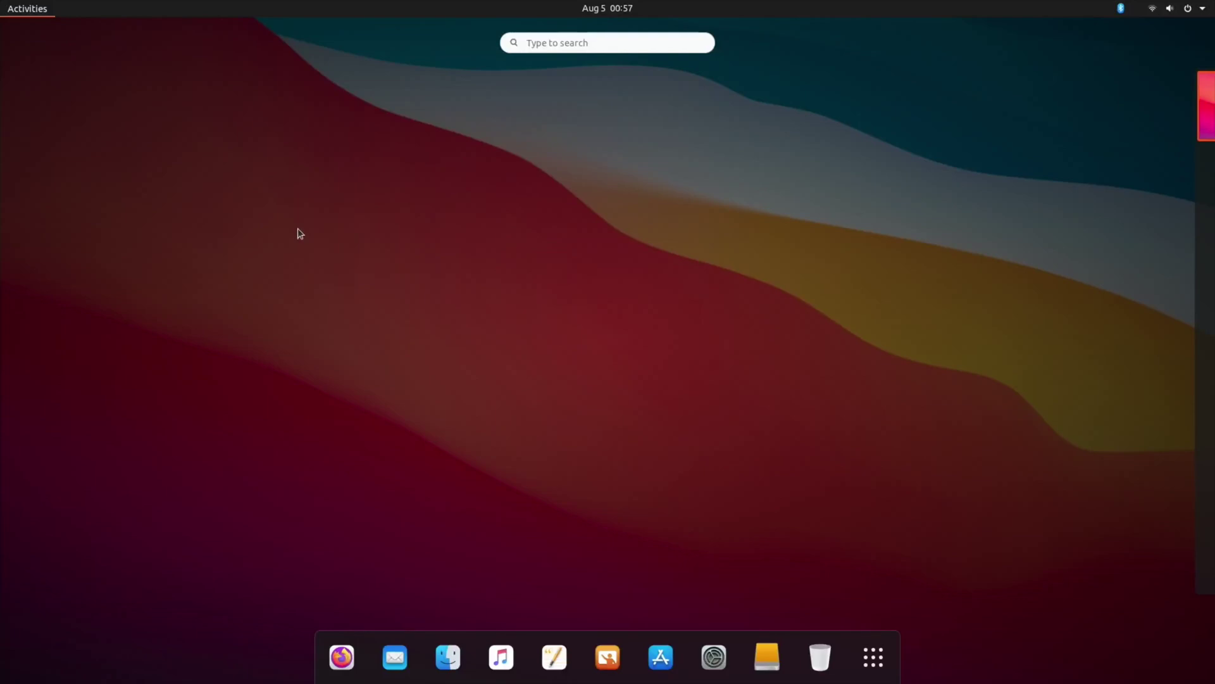
{"action": "left_click", "coordinate": [597, 41]}
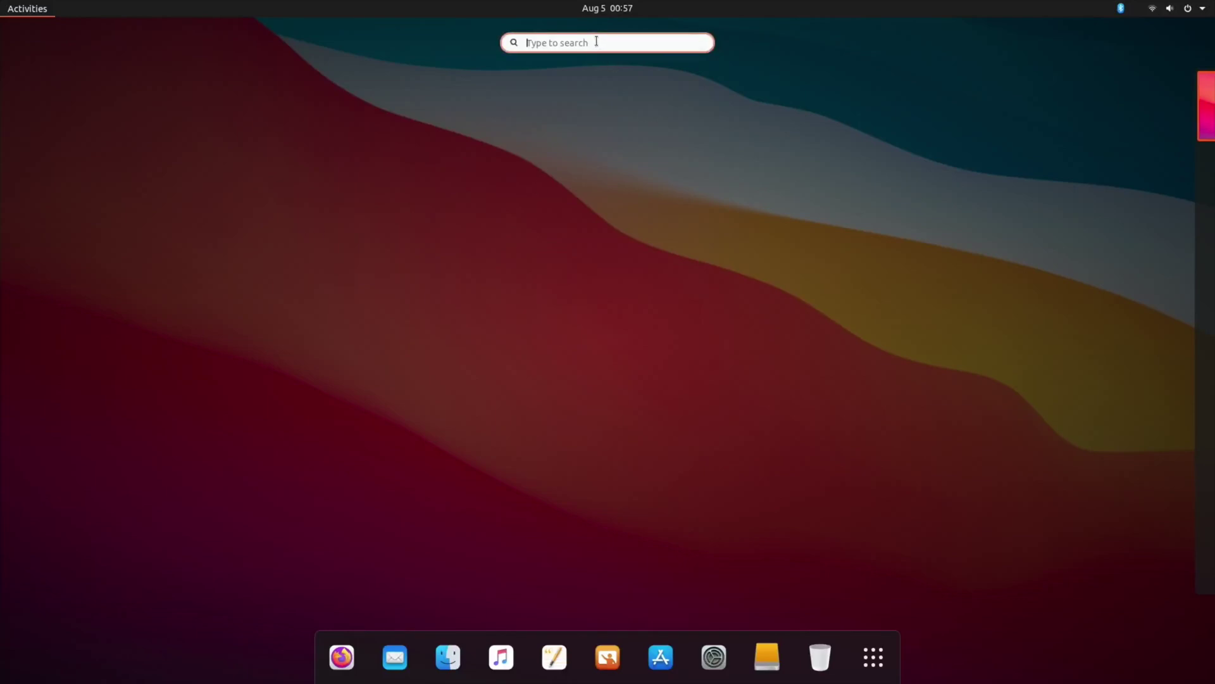
{"action": "type", "text": "disk"}
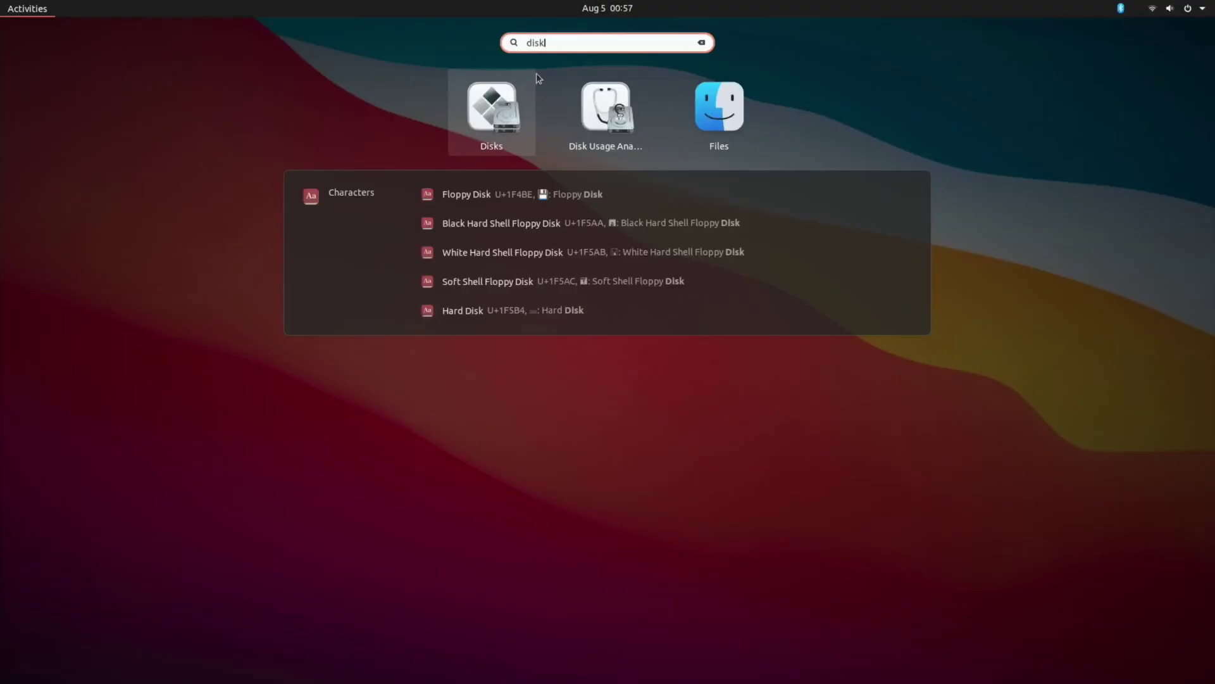
{"action": "left_click", "coordinate": [505, 101]}
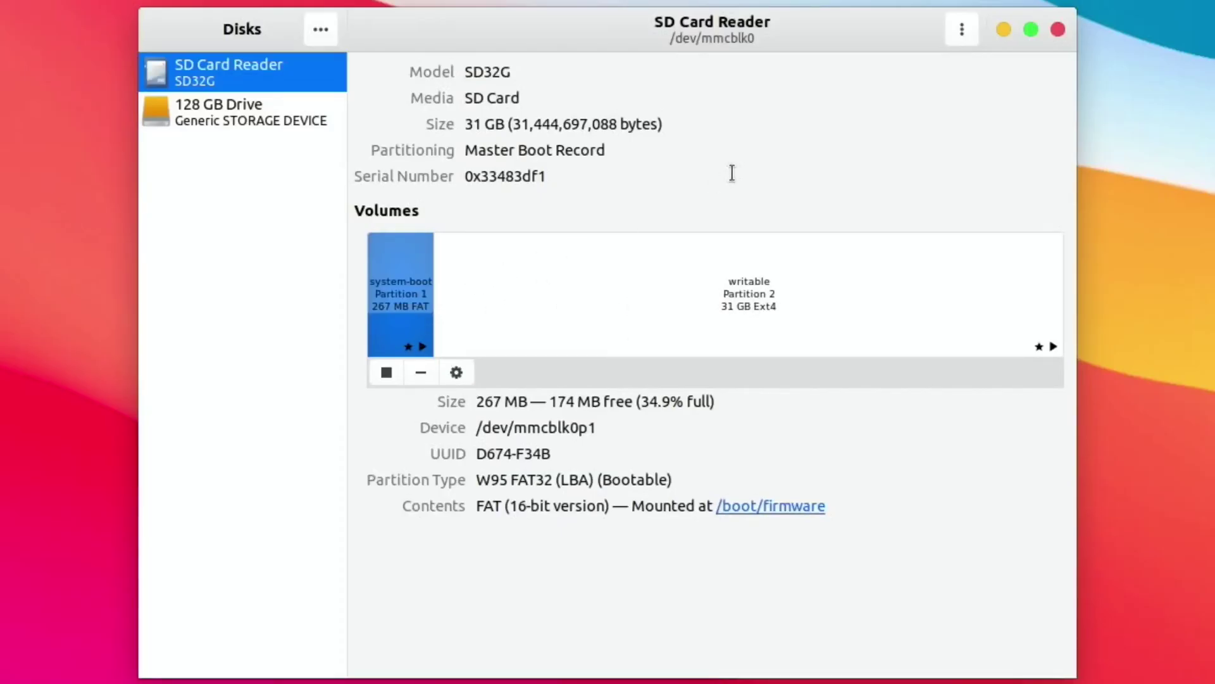
Close Disks, launch Files, Writer, Software and Settings from the dock, then show all apps
{"action": "left_click", "coordinate": [1056, 29]}
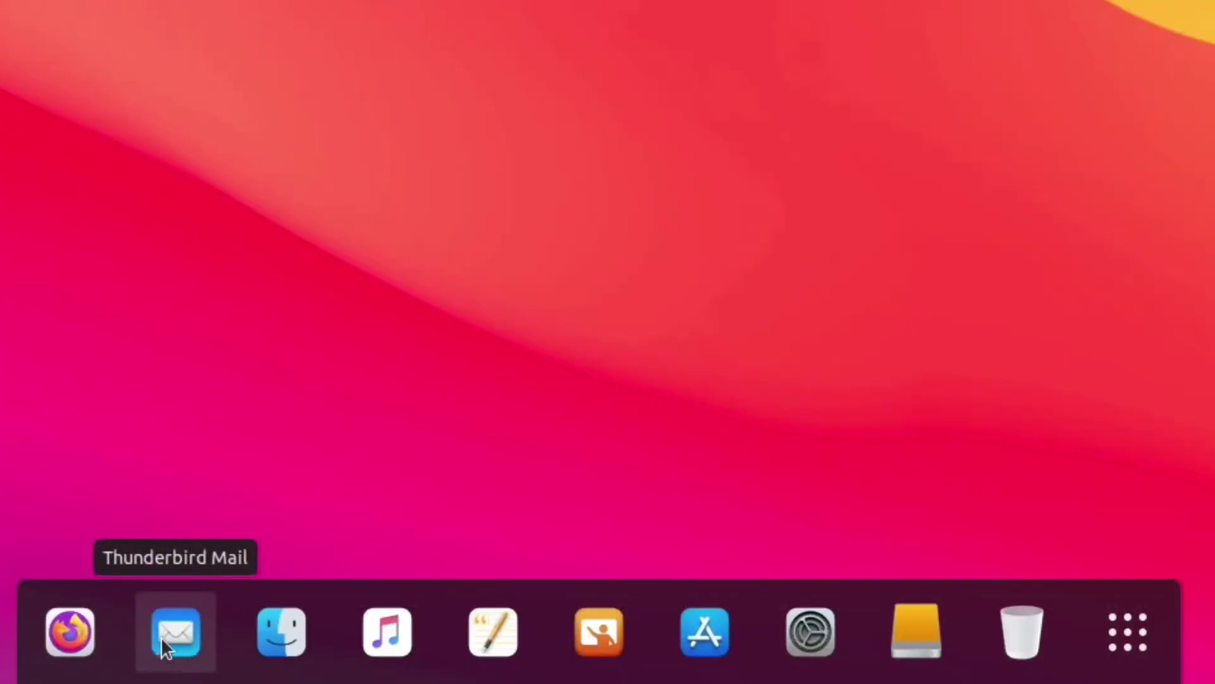
{"action": "left_click", "coordinate": [275, 635]}
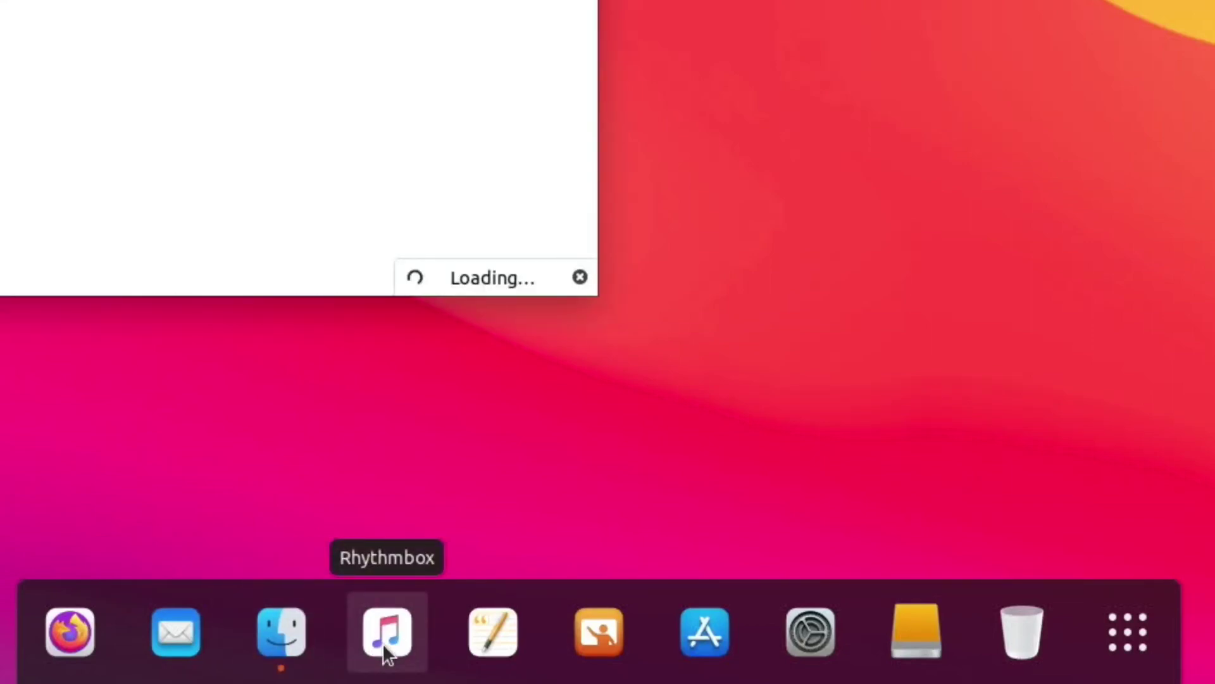
{"action": "left_click", "coordinate": [484, 643]}
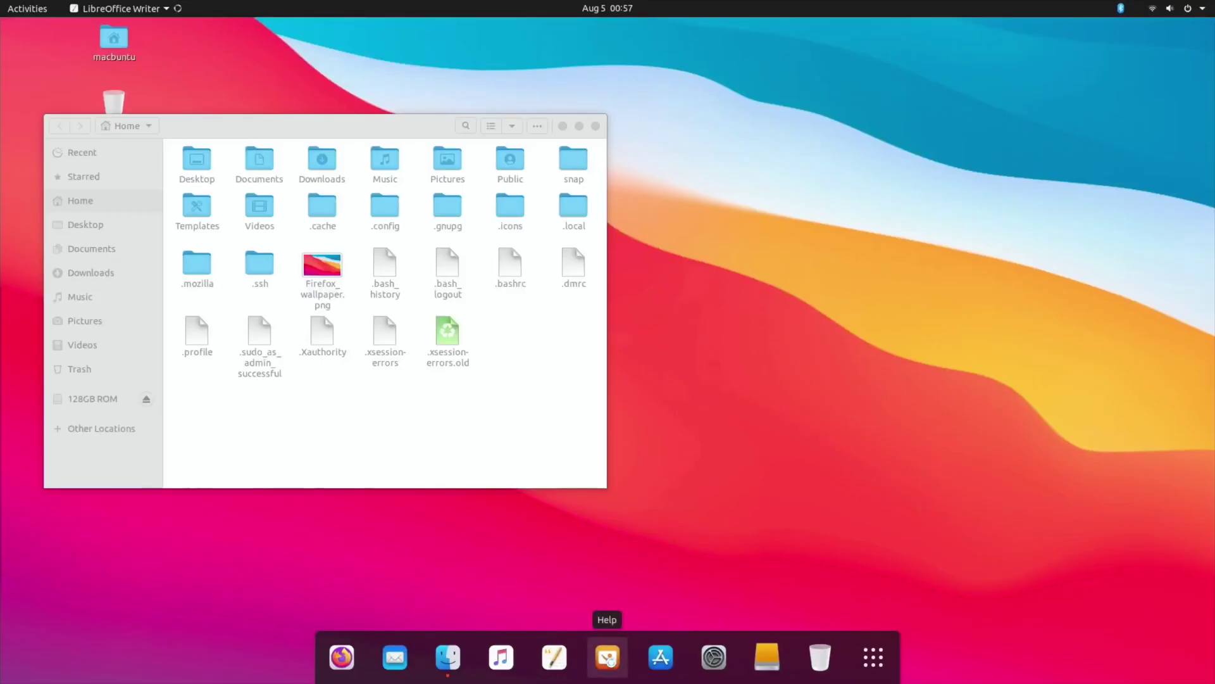
{"action": "left_click", "coordinate": [660, 661]}
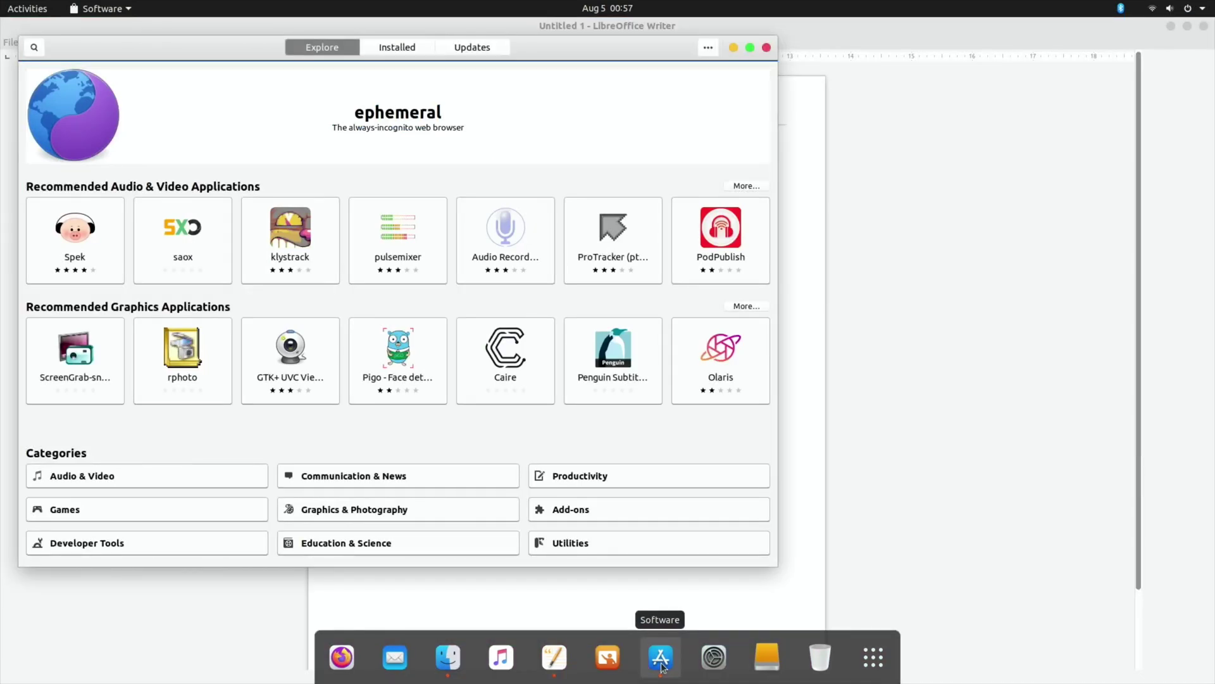
{"action": "left_click", "coordinate": [716, 662]}
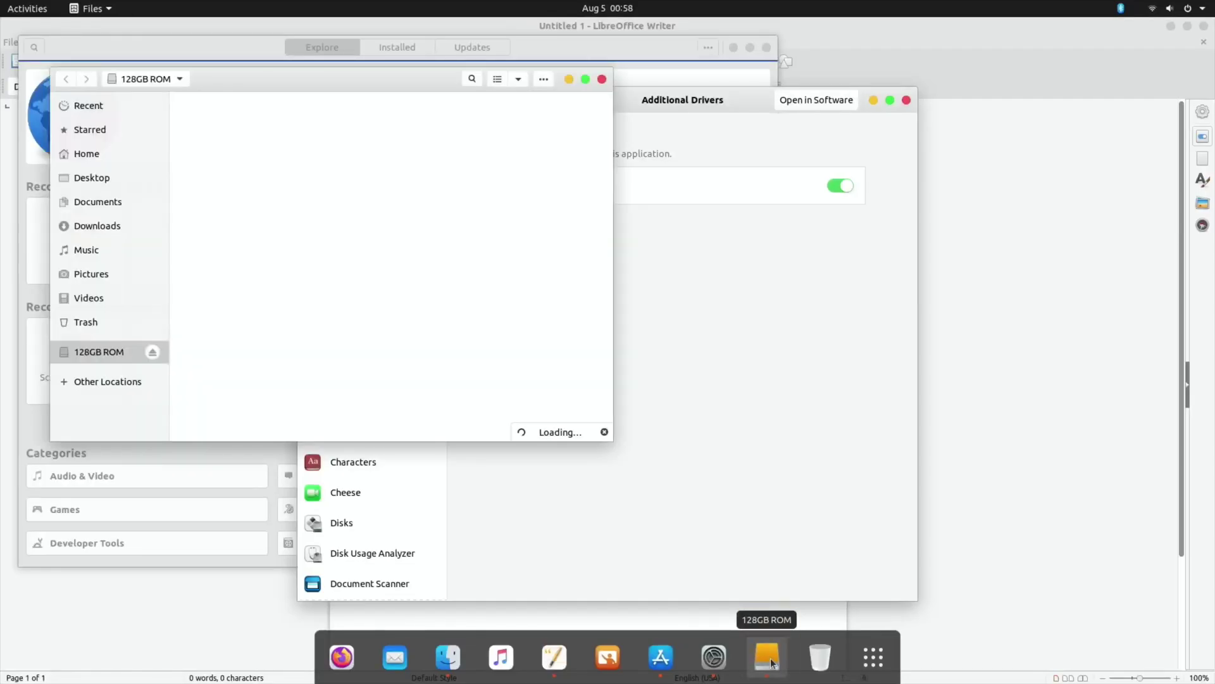
{"action": "left_click", "coordinate": [881, 660]}
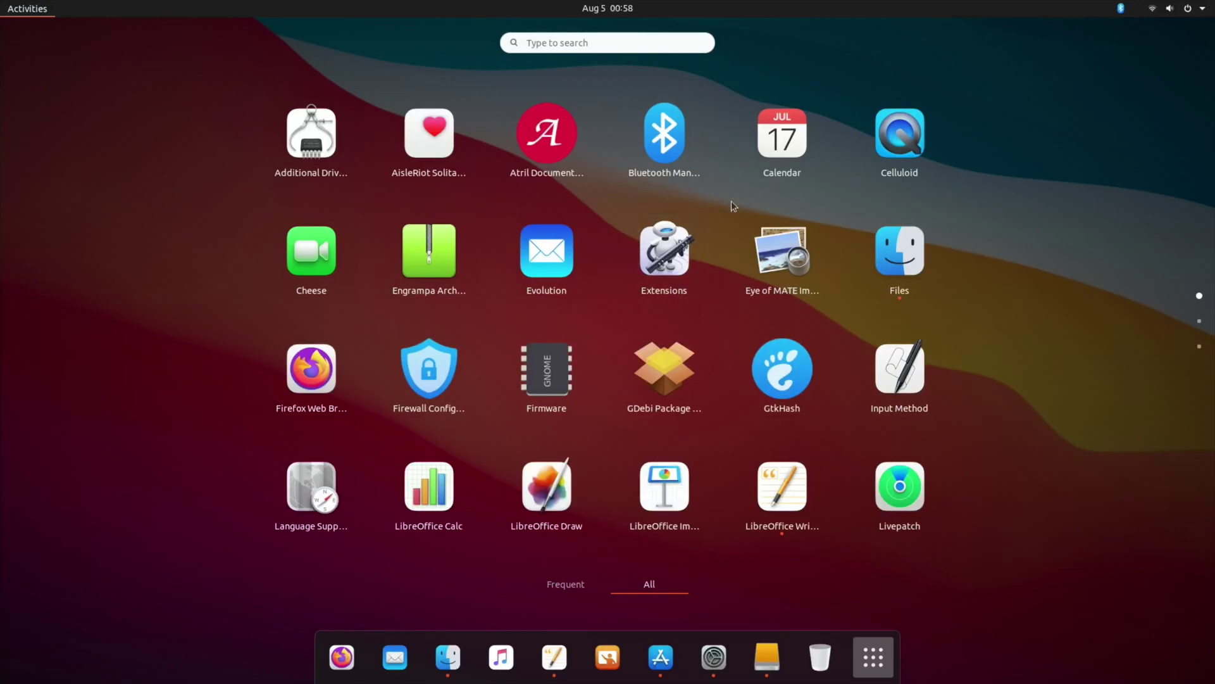
Navigate the app grid by keyboard to the Utilities folder and launch Calculator
{"action": "key", "text": "Down"}
{"action": "key", "text": "Down"}
{"action": "key", "text": "Down"}
{"action": "key", "text": "Down"}
{"action": "key", "text": "Down"}
{"action": "key", "text": "Down"}
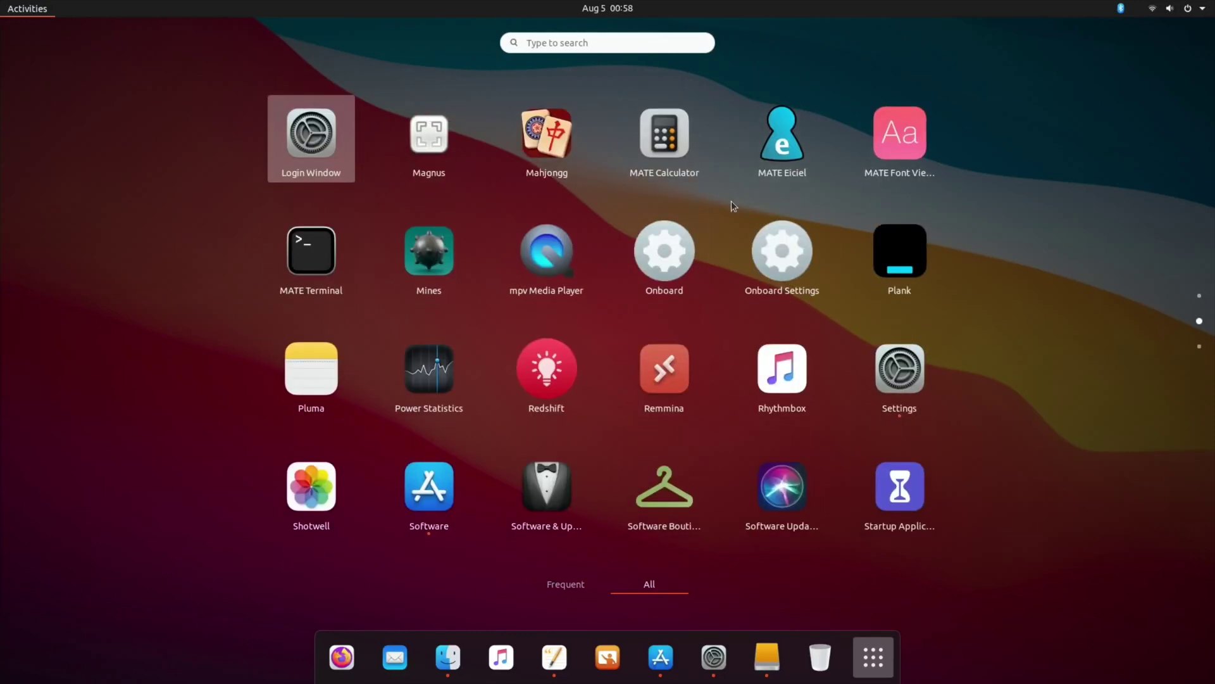
{"action": "key", "text": "Right"}
{"action": "key", "text": "Down"}
{"action": "key", "text": "Right"}
{"action": "key", "text": "Down"}
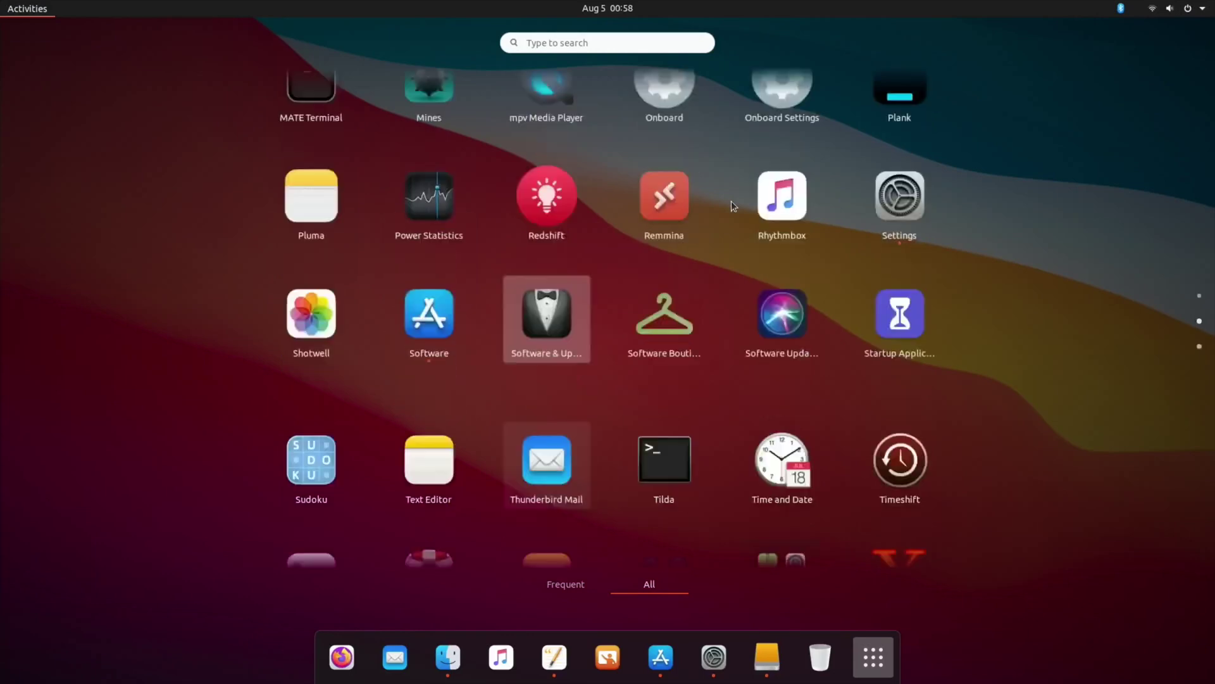
{"action": "key", "text": "Down"}
{"action": "key", "text": "Down"}
{"action": "key", "text": "Down"}
{"action": "key", "text": "Up"}
{"action": "key", "text": "Up"}
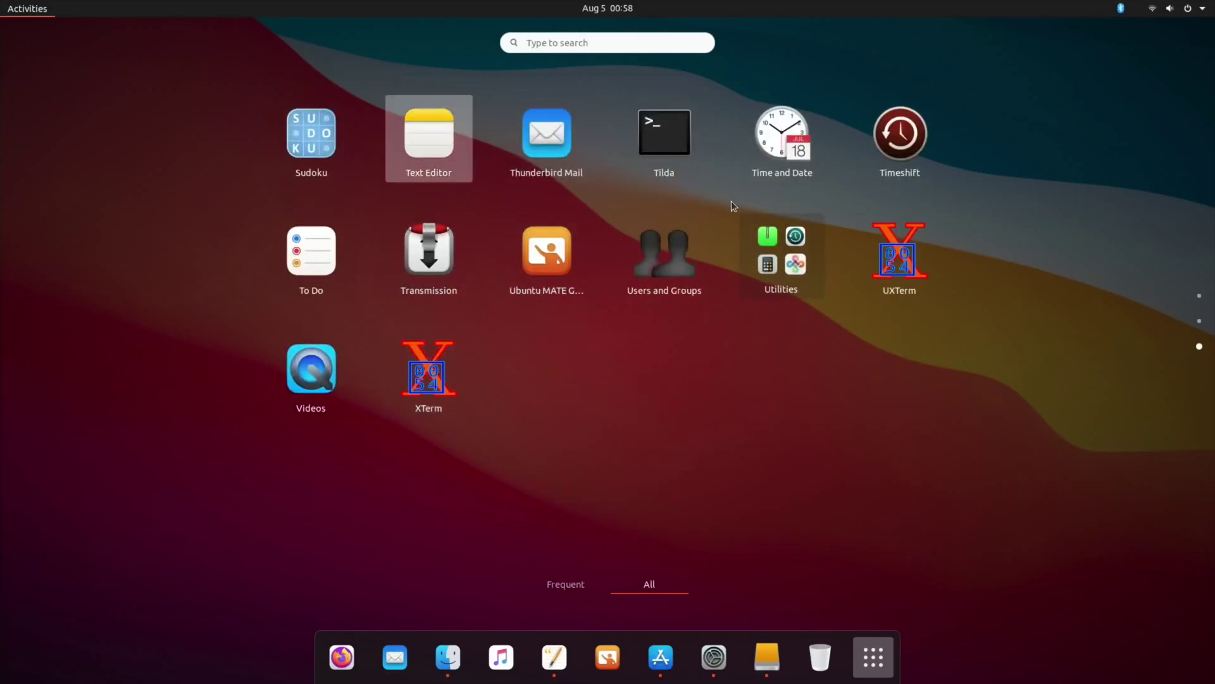
{"action": "key", "text": "Down"}
{"action": "key", "text": "Right"}
{"action": "key", "text": "Right"}
{"action": "key", "text": "Right"}
{"action": "key", "text": "Return"}
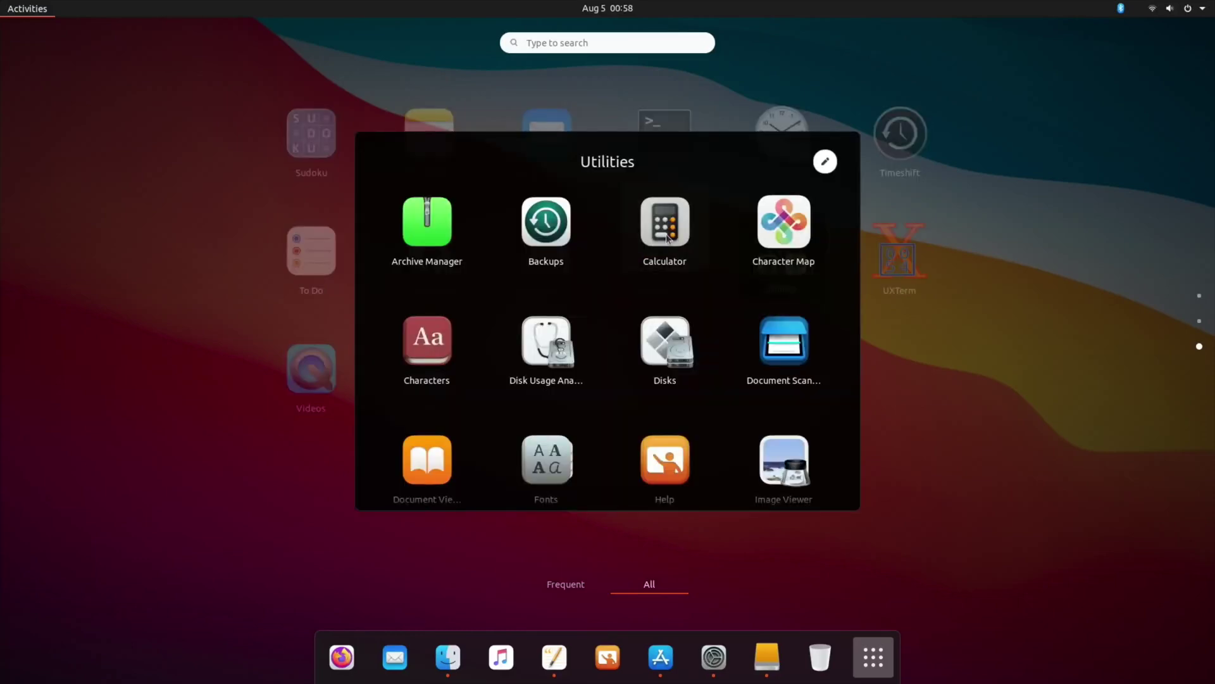
{"action": "left_click", "coordinate": [664, 228]}
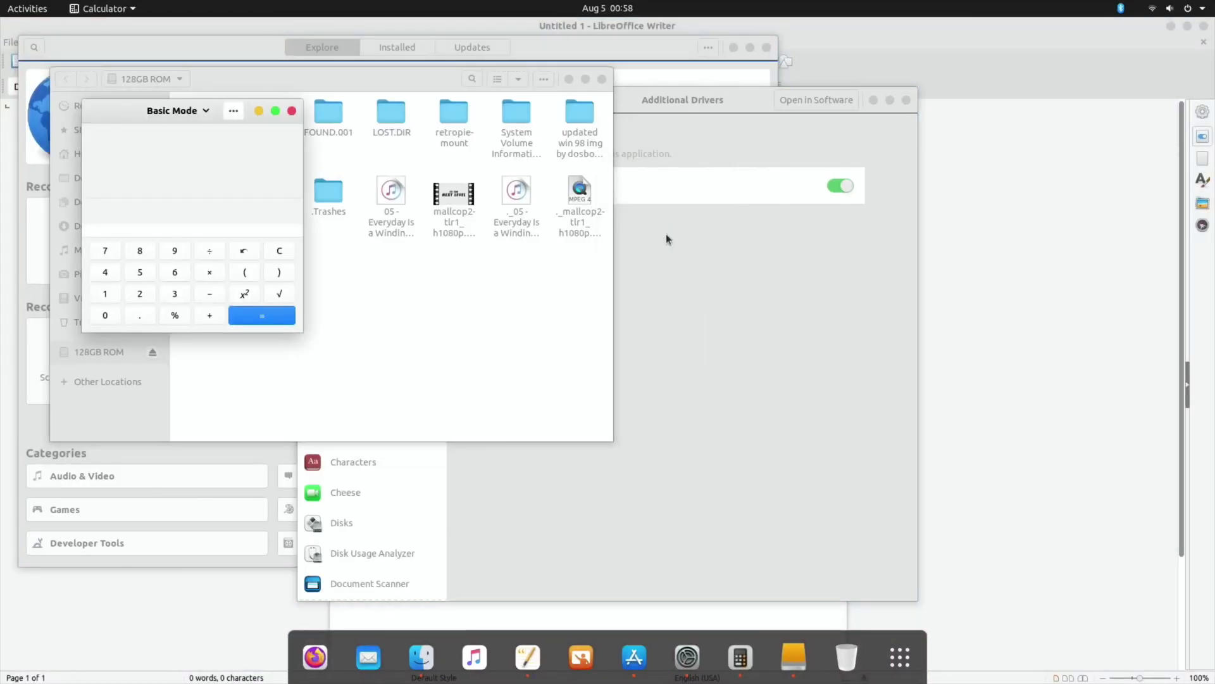
Close Calculator, open retropie-mount on the 128GB ROM drive, then close Files
{"action": "left_click", "coordinate": [291, 112]}
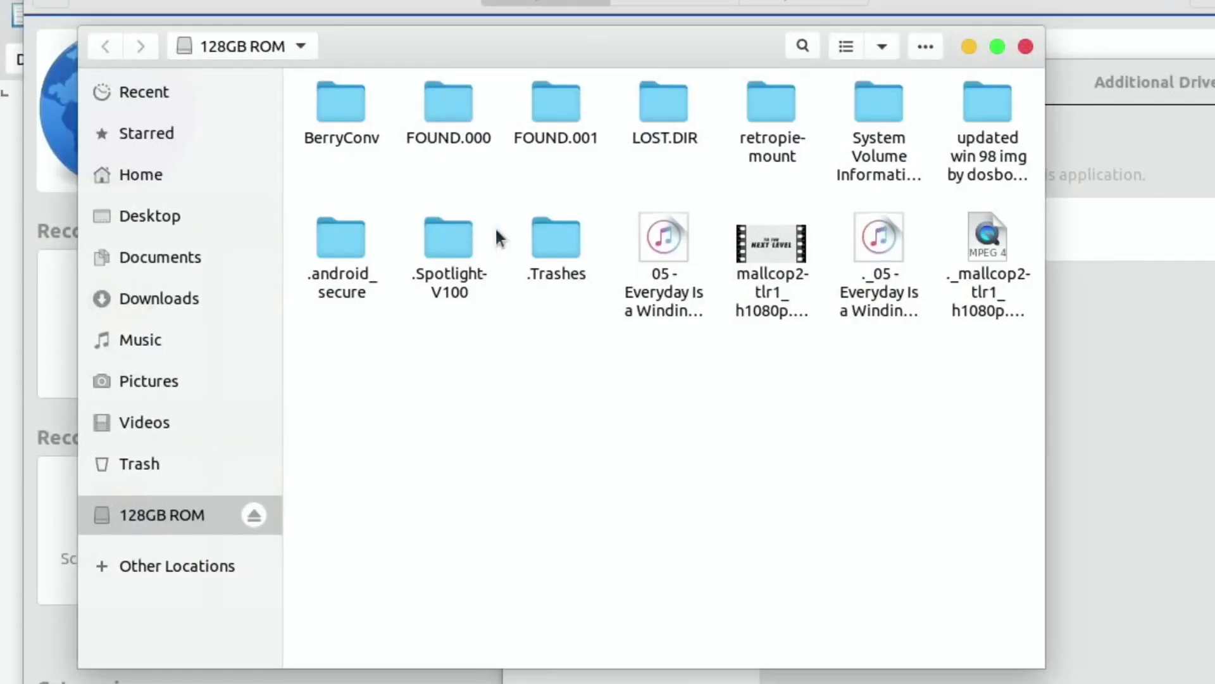
{"action": "left_click", "coordinate": [765, 97]}
{"action": "double_click", "coordinate": [764, 96]}
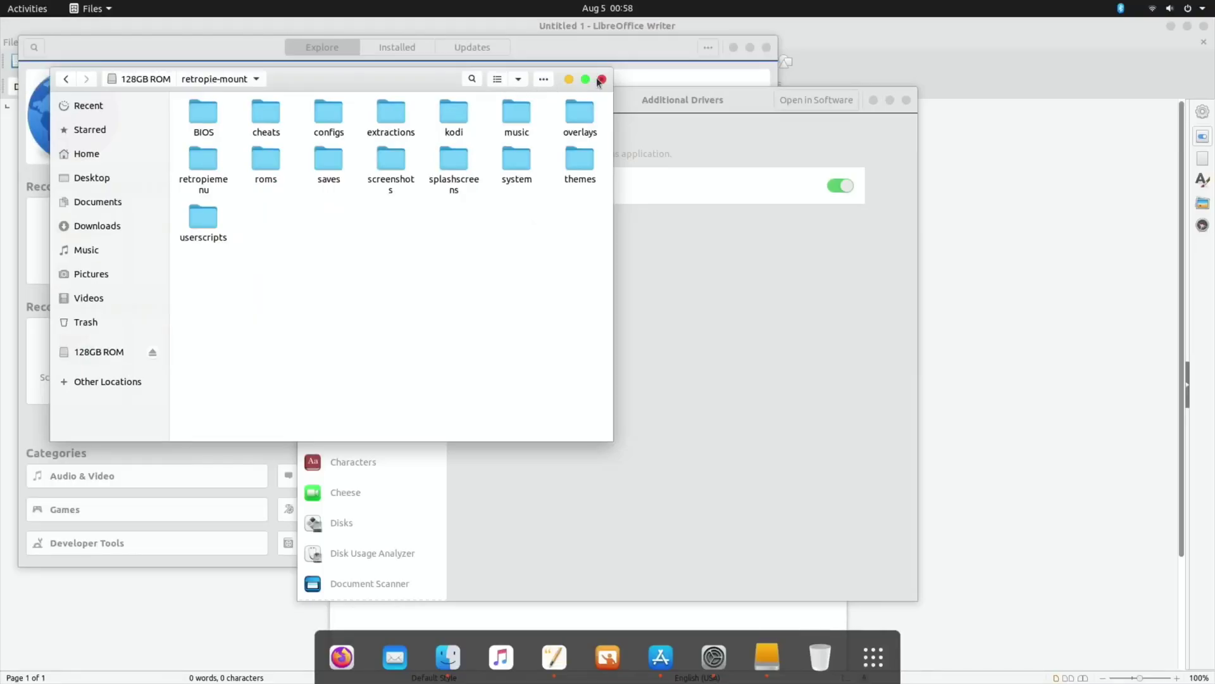
{"action": "left_click", "coordinate": [601, 79]}
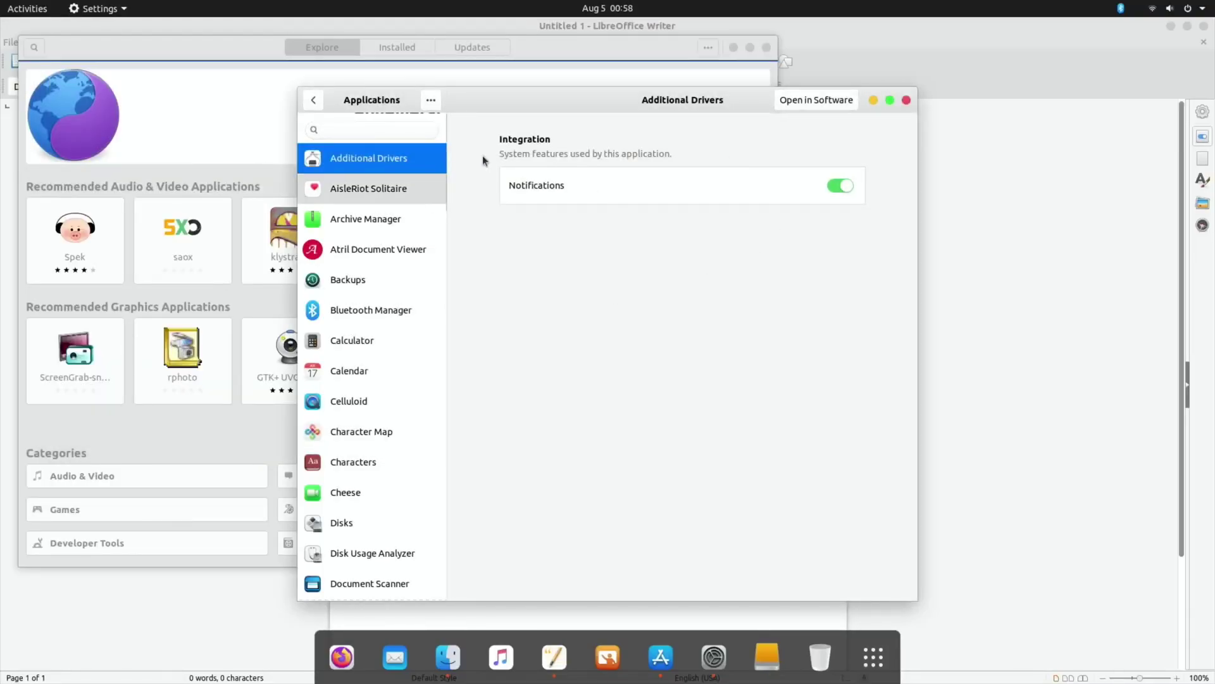
View the Onboard, Onboard Settings, Mines and MATE Terminal app settings
{"action": "left_click_drag", "start_coordinate": [515, 104], "coordinate": [491, 109]}
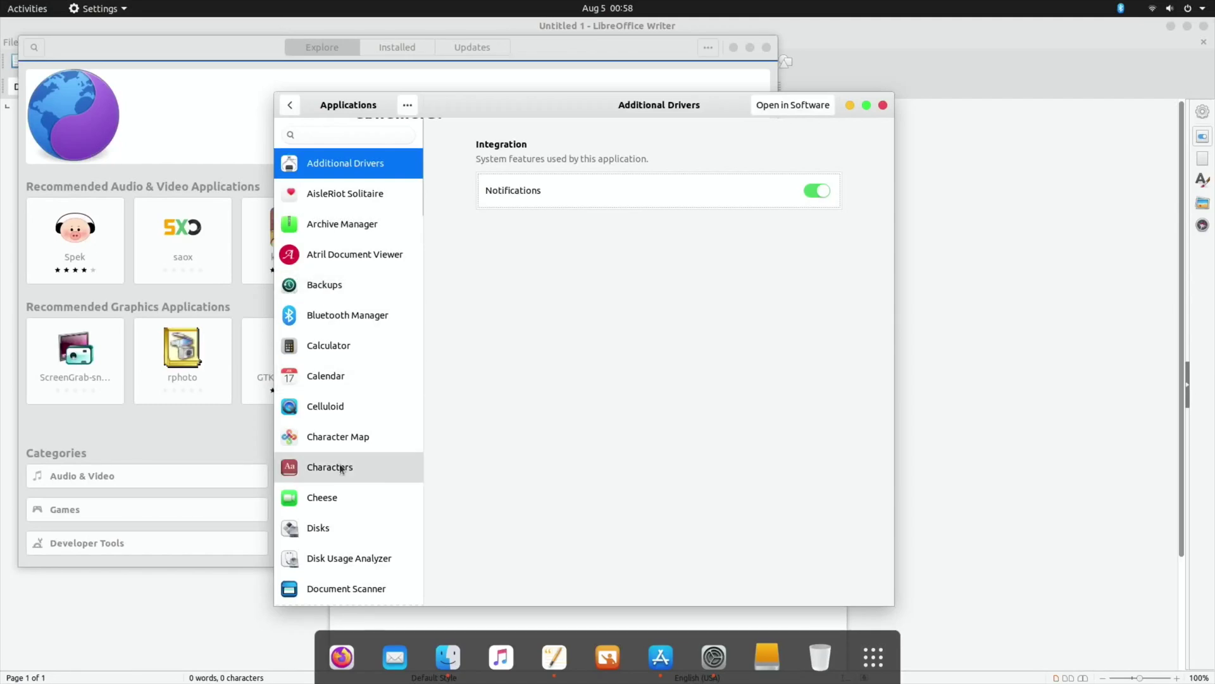
{"action": "scroll", "coordinate": [336, 487], "scroll_direction": "down", "scroll_amount": 10}
{"action": "left_click", "coordinate": [305, 499]}
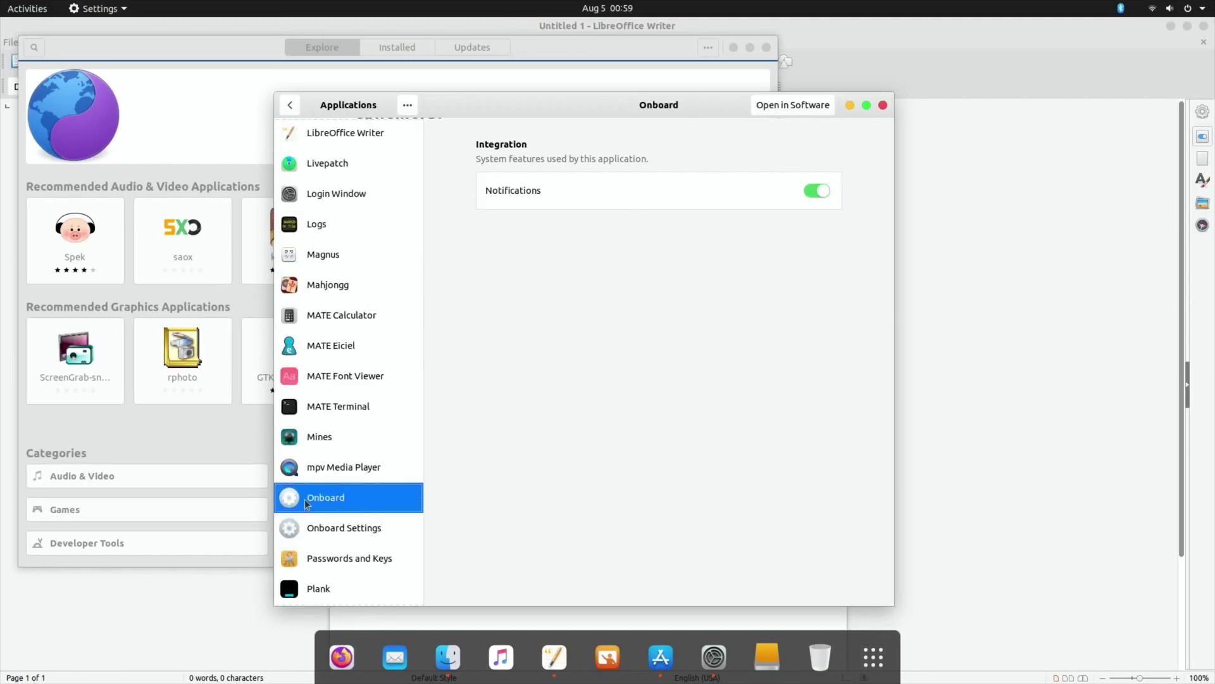
{"action": "left_click", "coordinate": [306, 536]}
{"action": "left_click", "coordinate": [305, 440]}
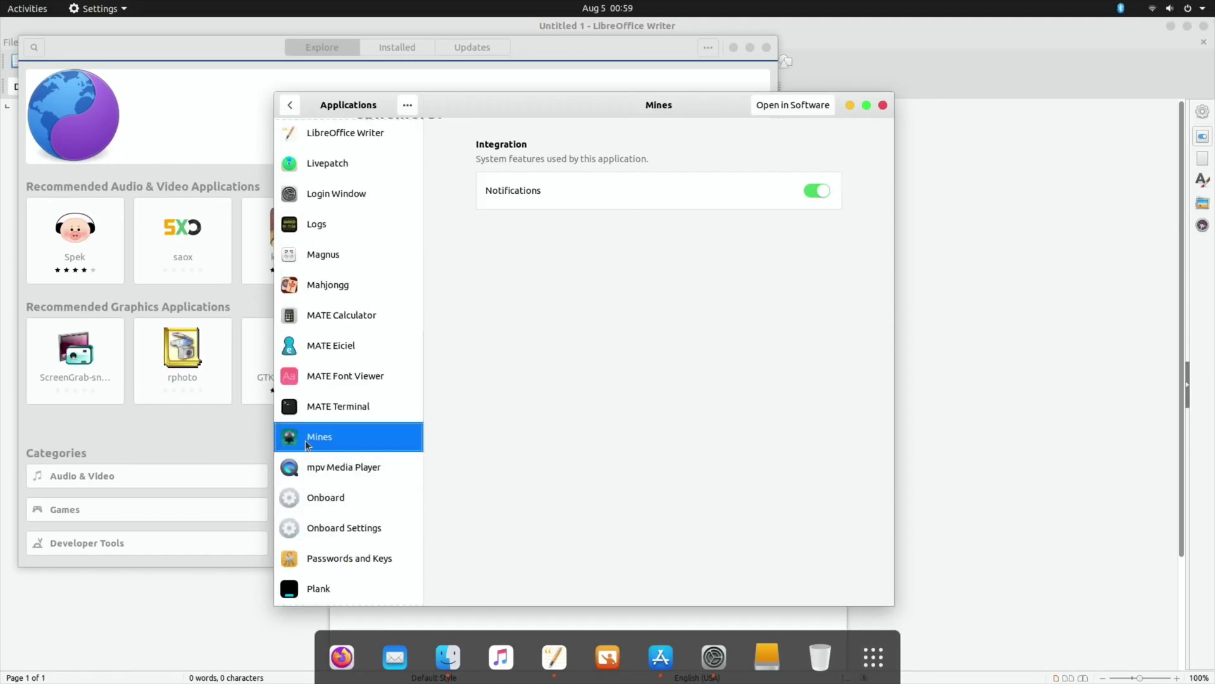
{"action": "left_click", "coordinate": [309, 408]}
View MATE Font Viewer, Eiciel, Calculator, Mahjongg and Magnus settings, then go back to main categories
{"action": "left_click", "coordinate": [314, 379]}
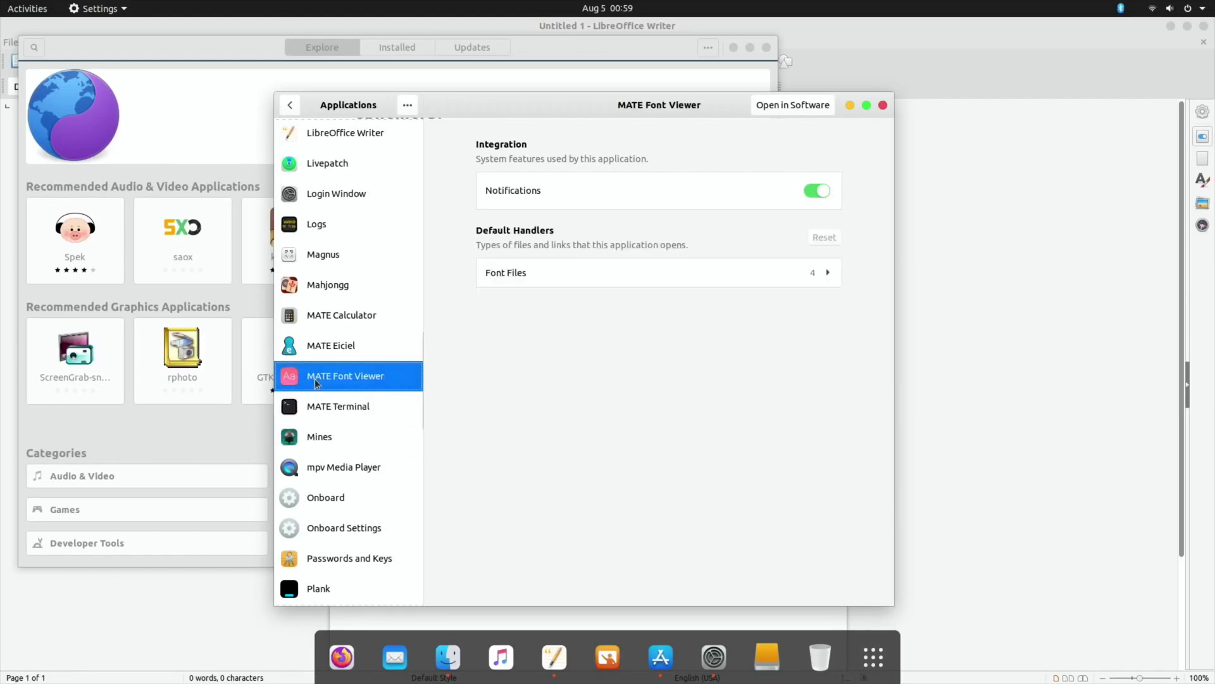
{"action": "left_click", "coordinate": [216, 345]}
{"action": "left_click", "coordinate": [230, 305]}
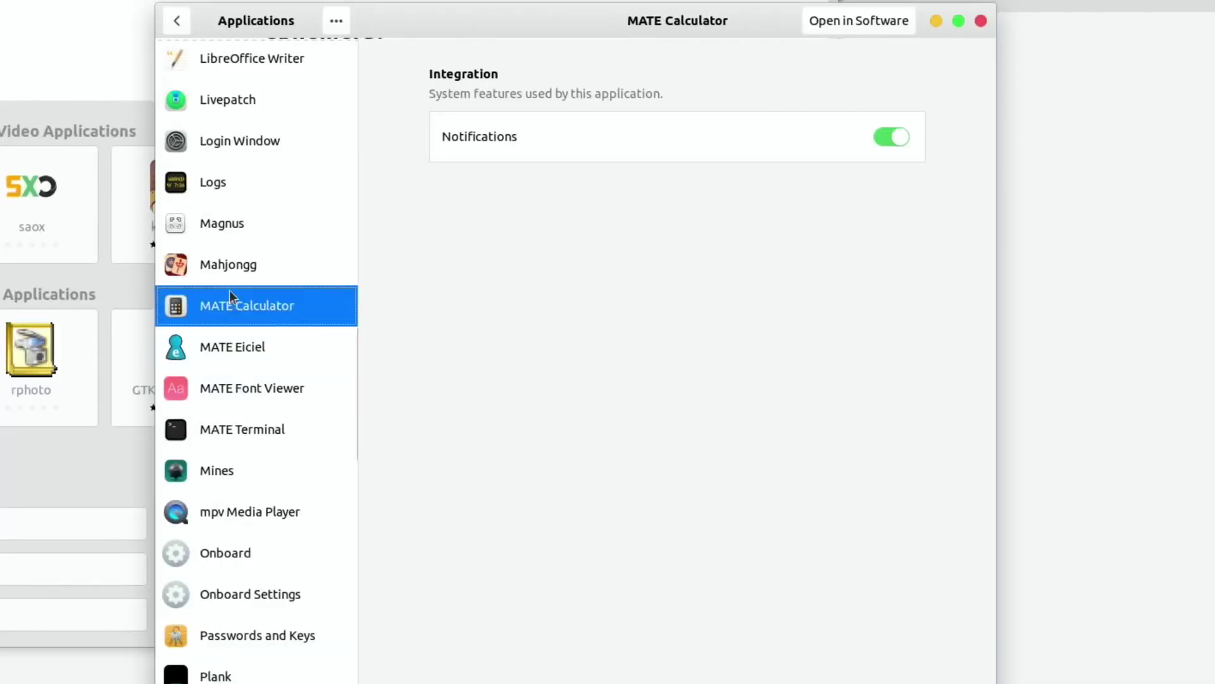
{"action": "left_click", "coordinate": [234, 262]}
{"action": "left_click", "coordinate": [231, 223]}
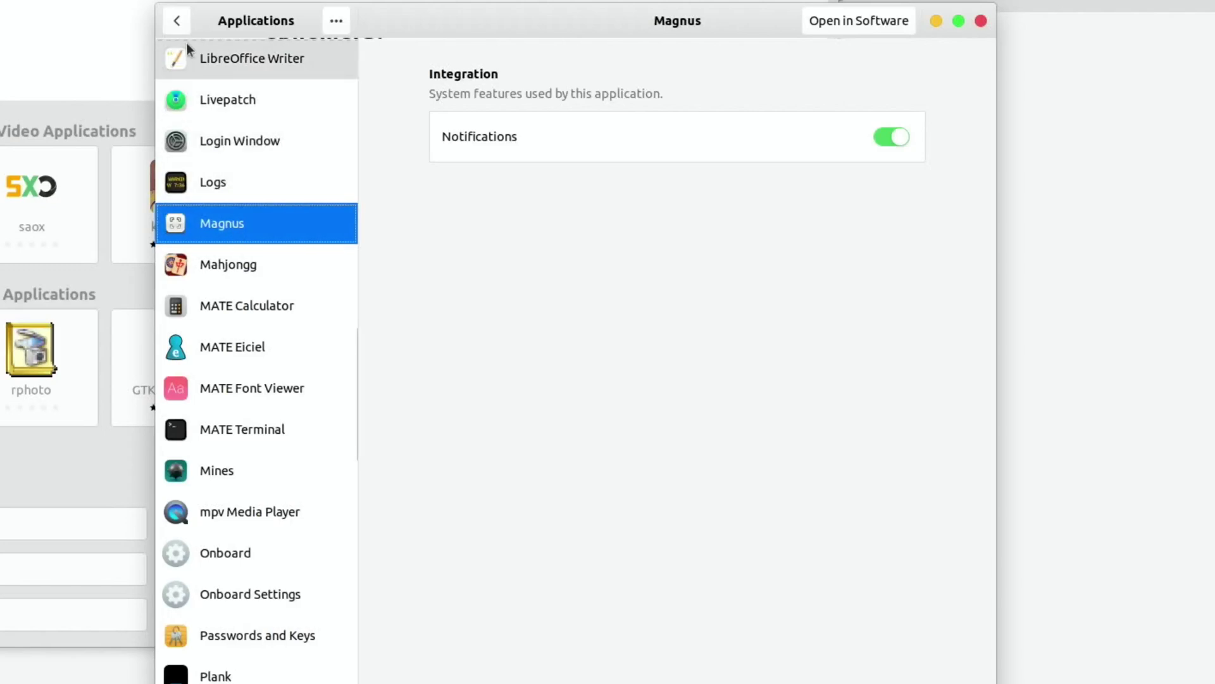
{"action": "left_click", "coordinate": [177, 21]}
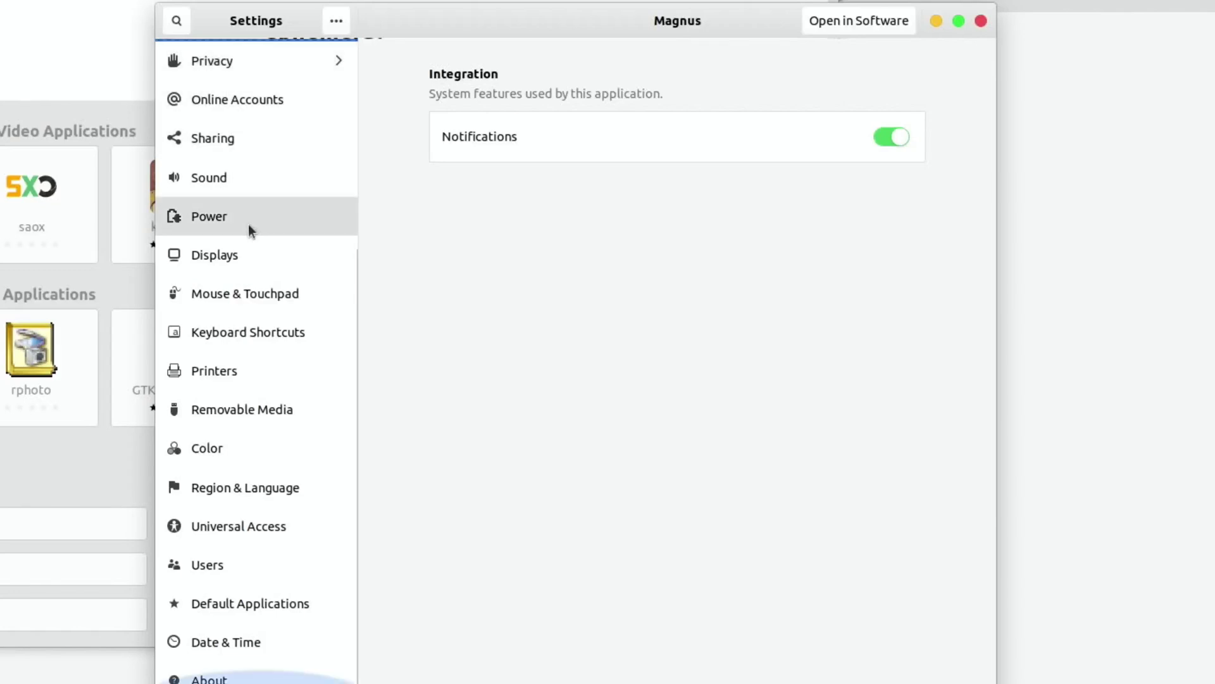
Check the About, Color, Printers and Displays pages, then close Settings
{"action": "left_click", "coordinate": [208, 679]}
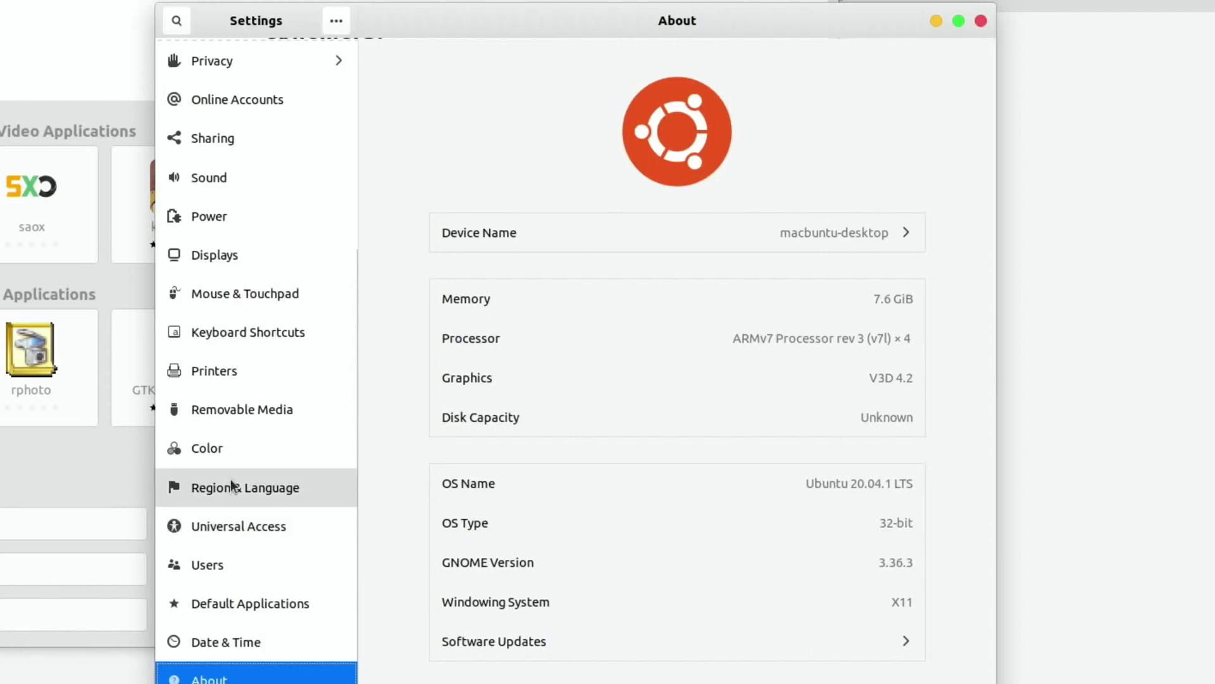
{"action": "left_click", "coordinate": [223, 448]}
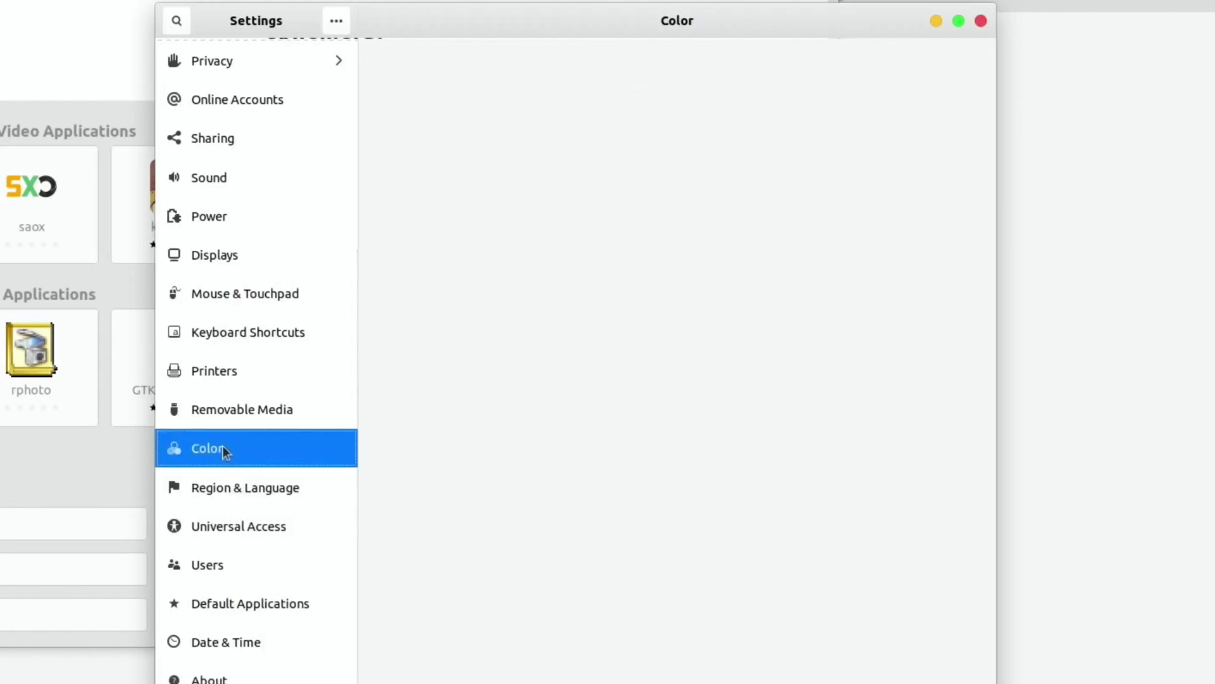
{"action": "left_click", "coordinate": [210, 372]}
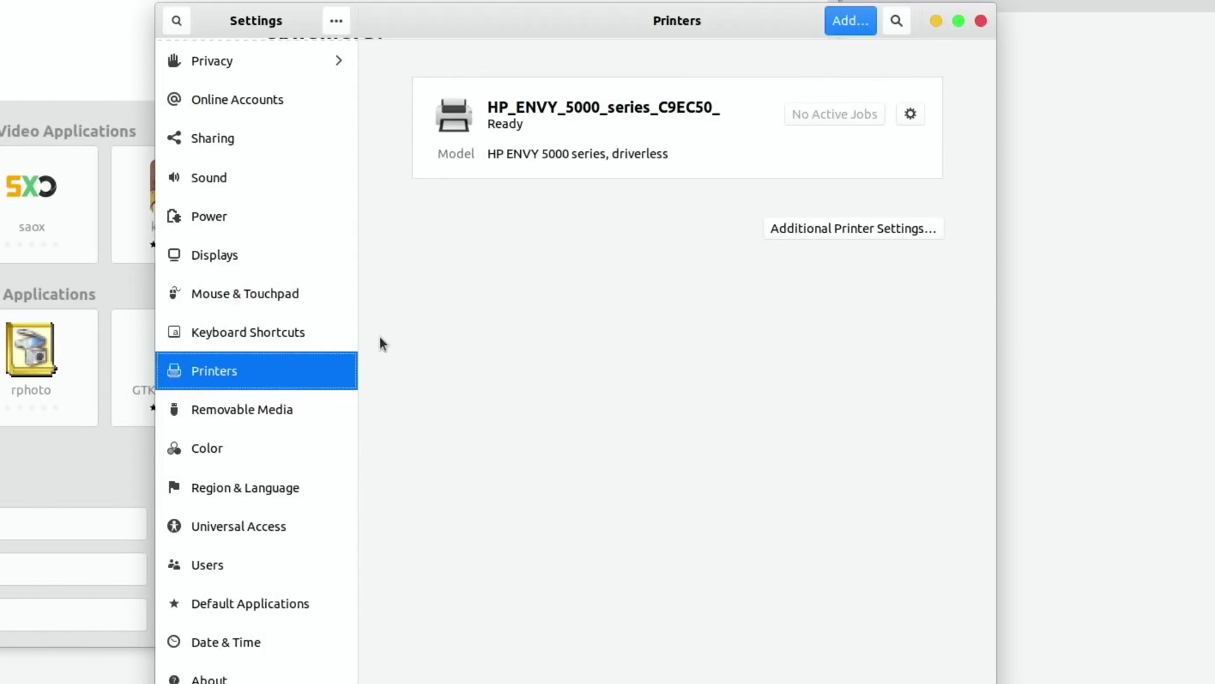
{"action": "left_click", "coordinate": [229, 261]}
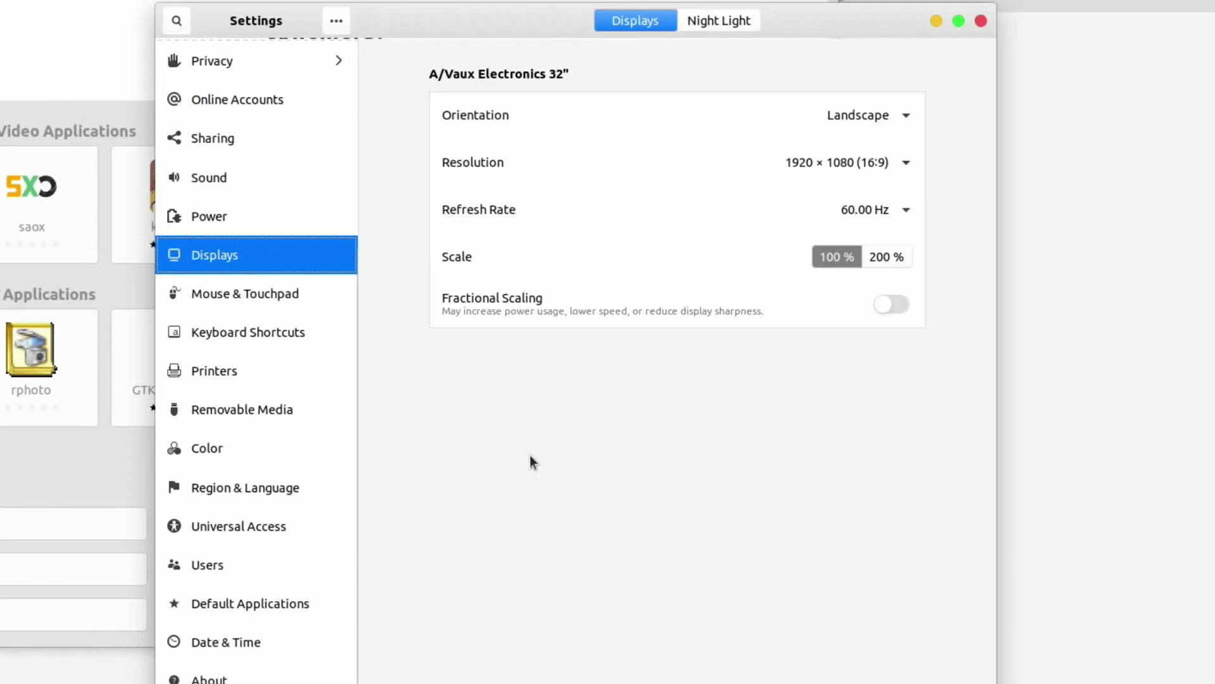
{"action": "left_click", "coordinate": [980, 21]}
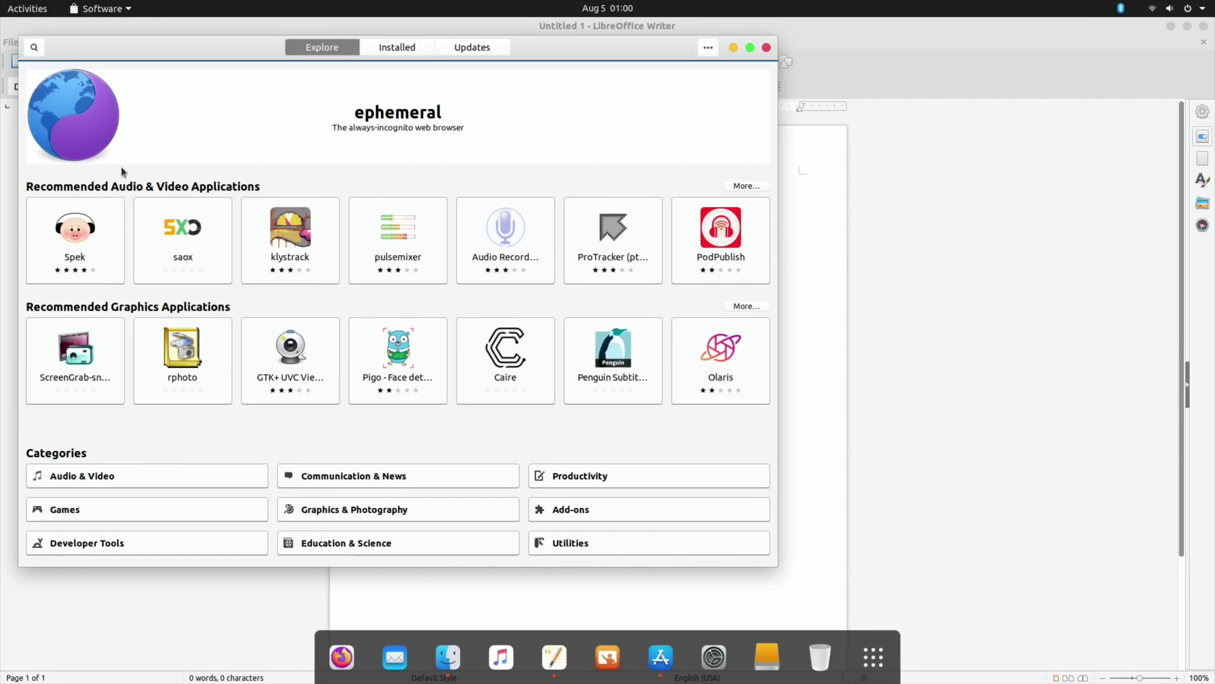
Browse GNOME Software's Installed list and check the Updates tab
{"action": "left_click", "coordinate": [403, 50]}
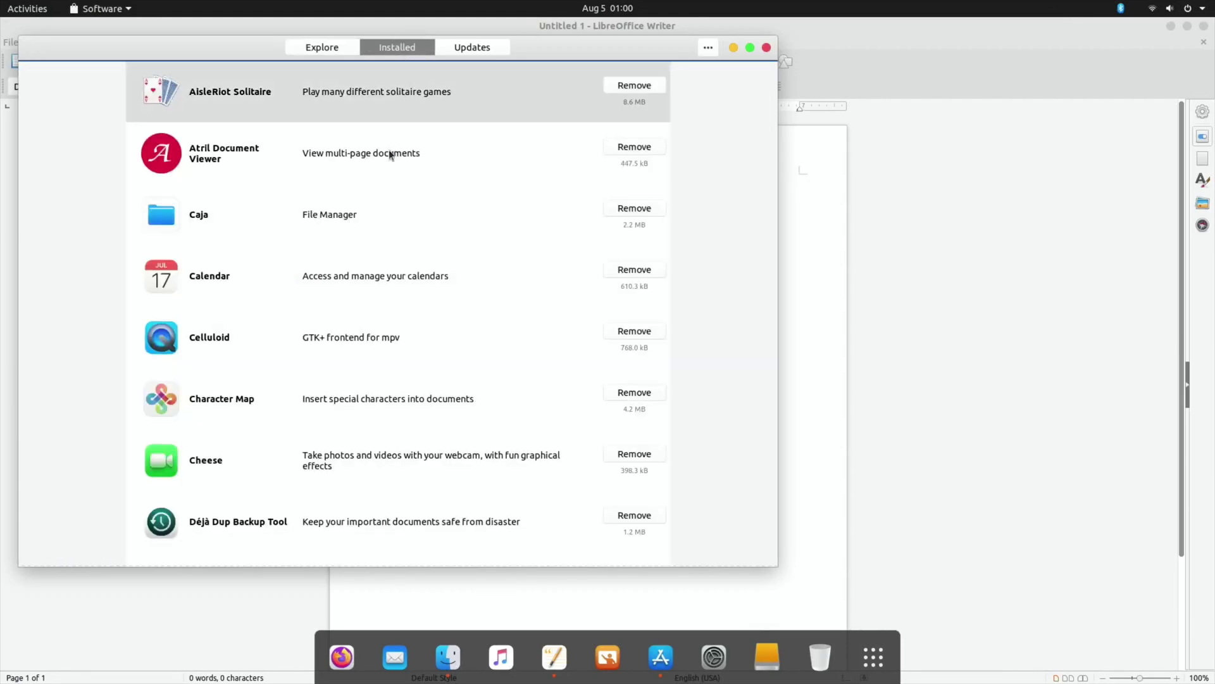
{"action": "scroll", "coordinate": [389, 150], "scroll_direction": "down", "scroll_amount": 15}
{"action": "scroll", "coordinate": [389, 150], "scroll_direction": "up", "scroll_amount": 12}
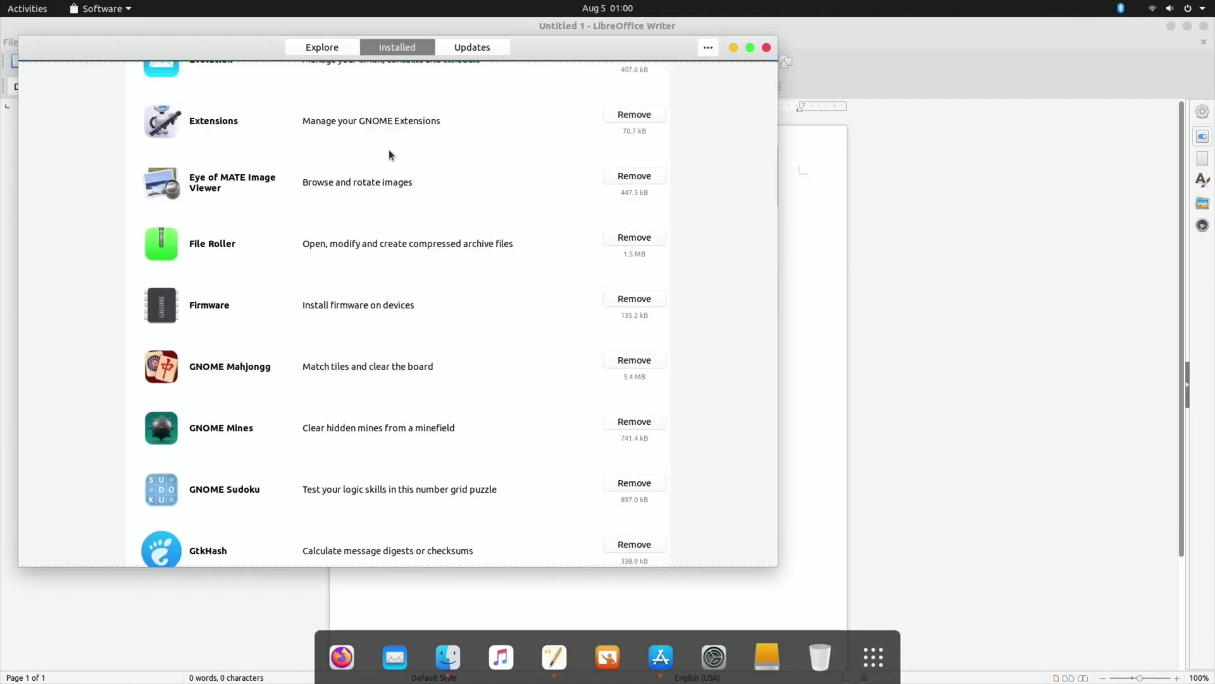
{"action": "left_click", "coordinate": [465, 50]}
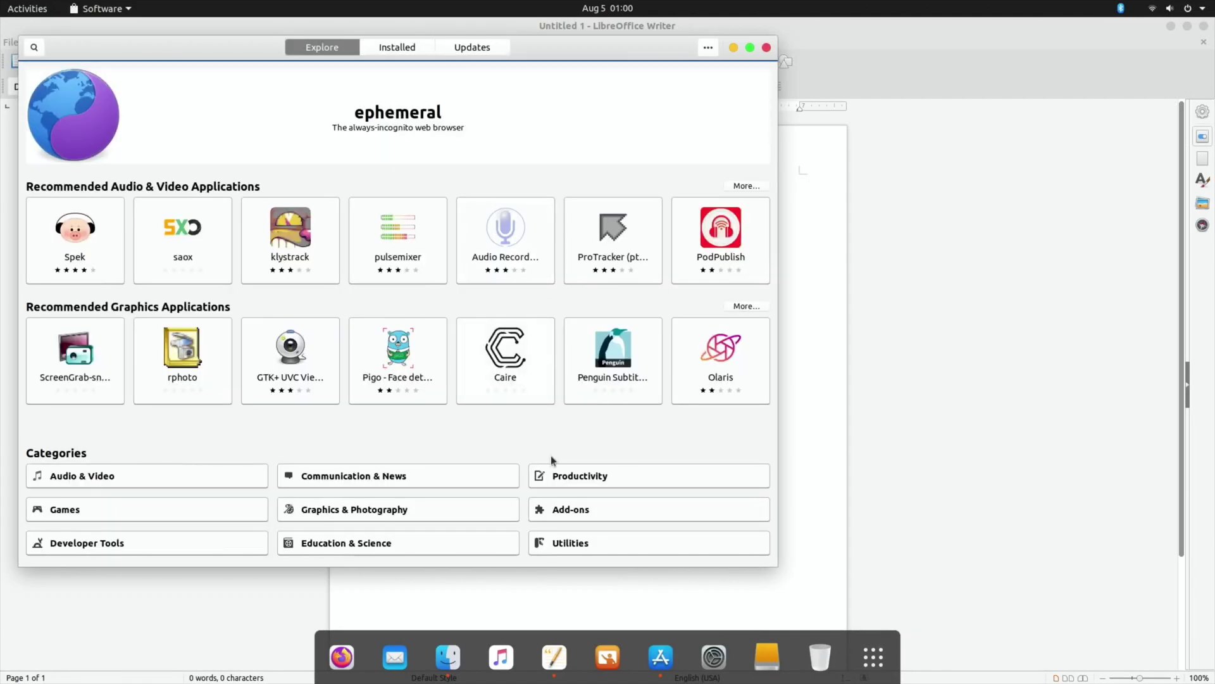
Launch Software Boutique via an app search for 'soft' and dismiss its unsupported-distribution error
{"action": "left_click", "coordinate": [875, 660]}
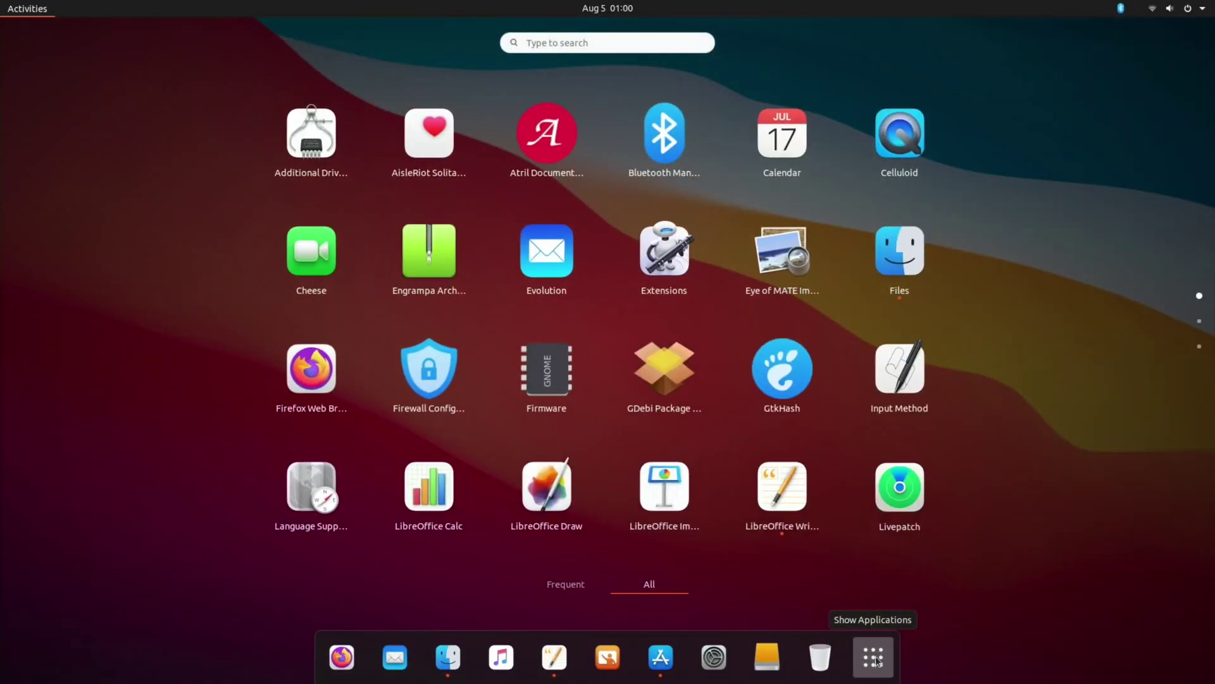
{"action": "type", "text": "soft"}
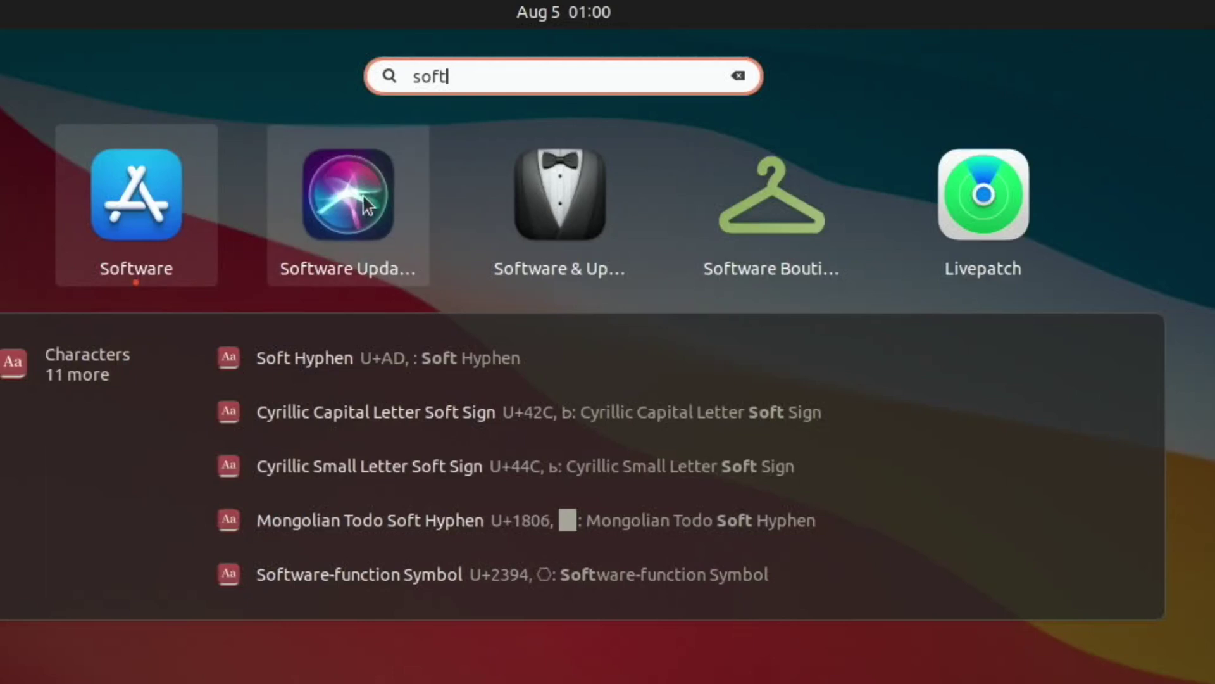
{"action": "left_click", "coordinate": [745, 234]}
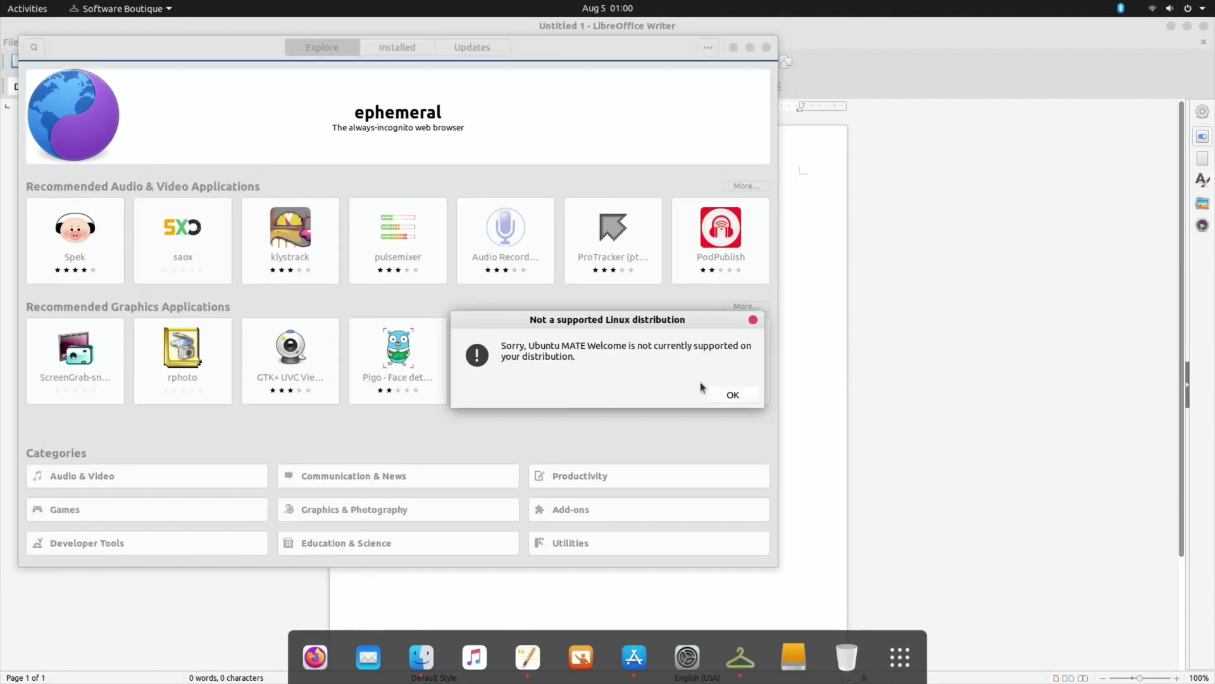
{"action": "left_click", "coordinate": [734, 395]}
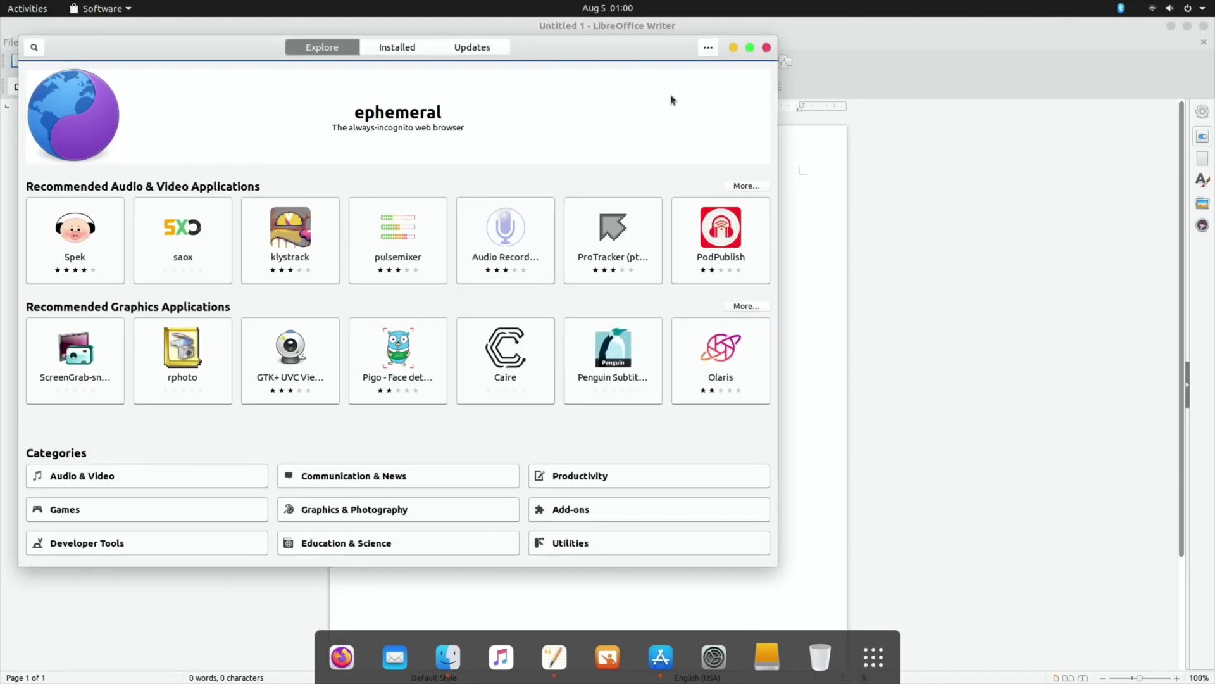
Close the software store and quit LibreOffice Writer, discarding its unsaved changes
{"action": "left_click", "coordinate": [766, 47]}
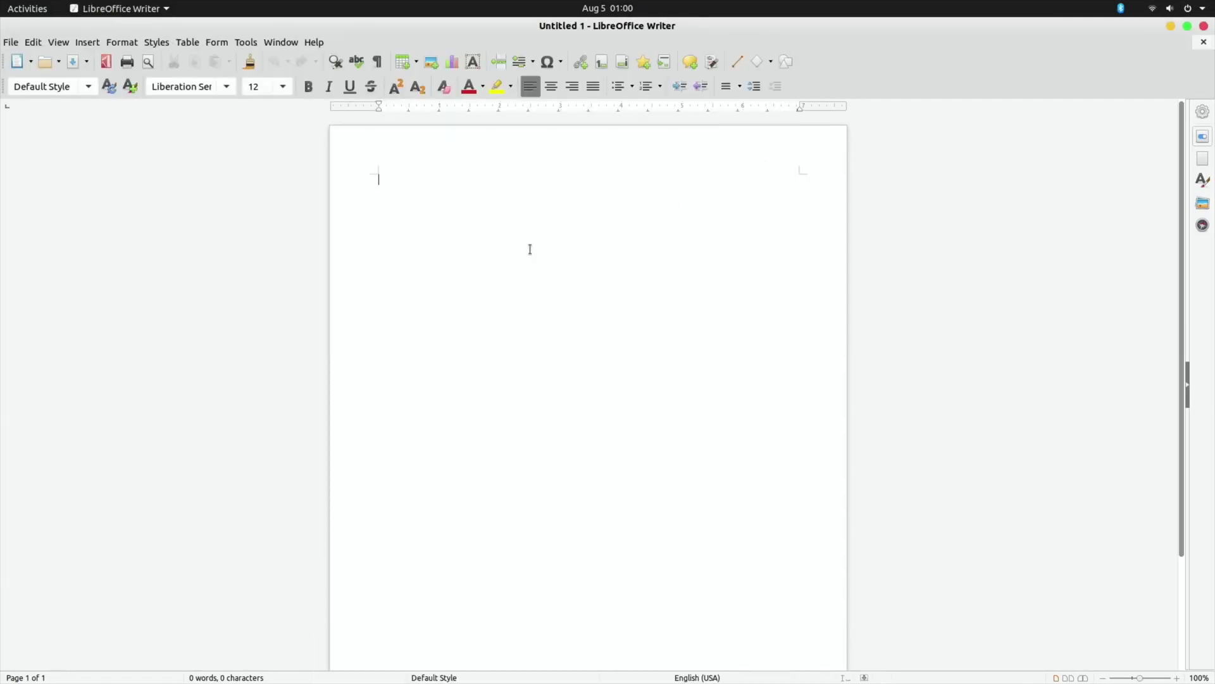
{"action": "type", "text": "Lw:nwfwll:fnj:pw"}
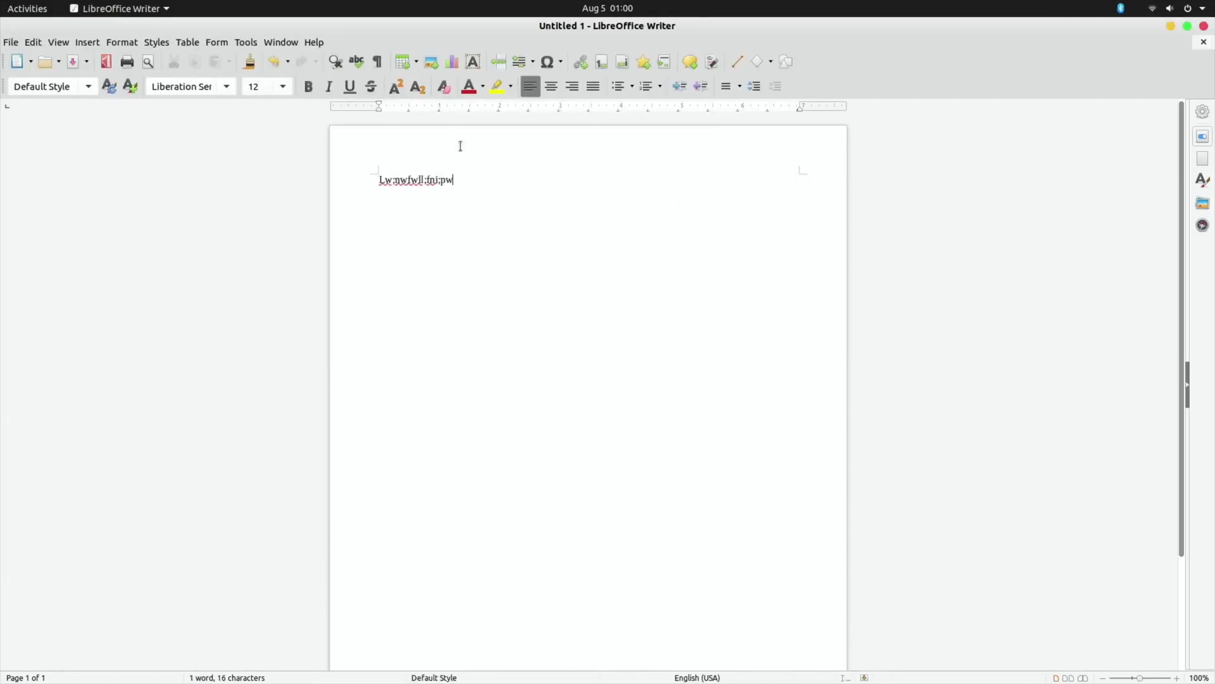
{"action": "left_click", "coordinate": [1204, 26]}
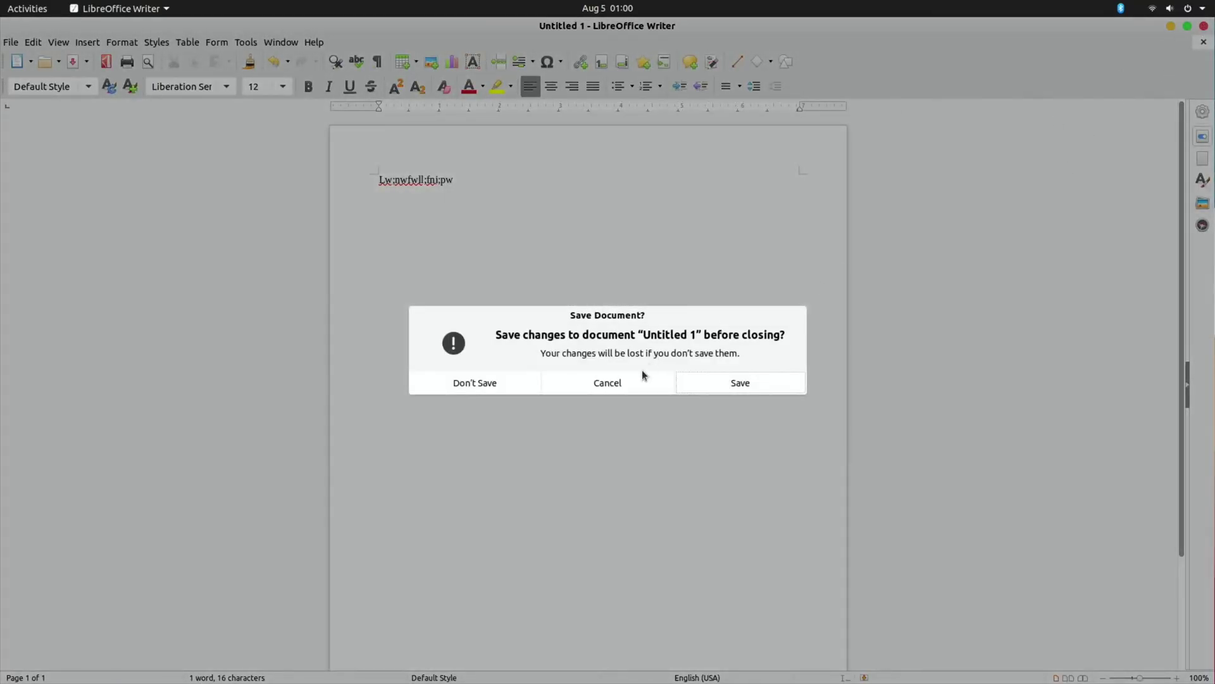
{"action": "left_click", "coordinate": [511, 383]}
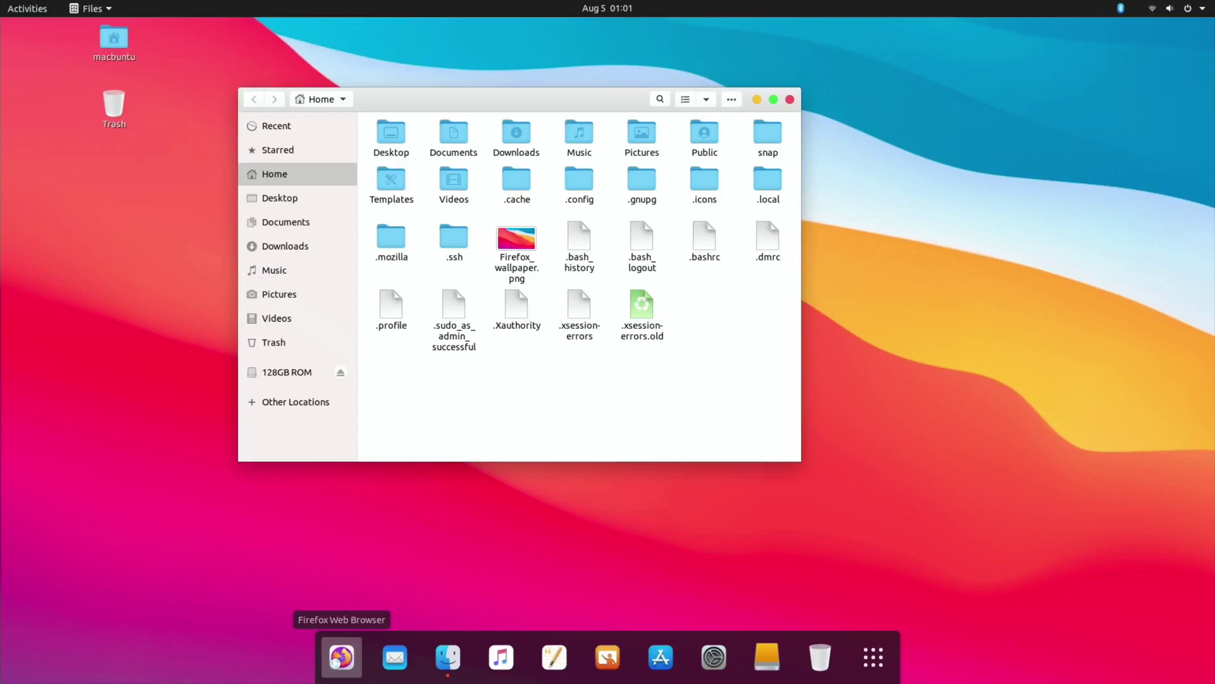
Launch Firefox from the dock to open the Ubuntu MATE start page
{"action": "left_click", "coordinate": [342, 657]}
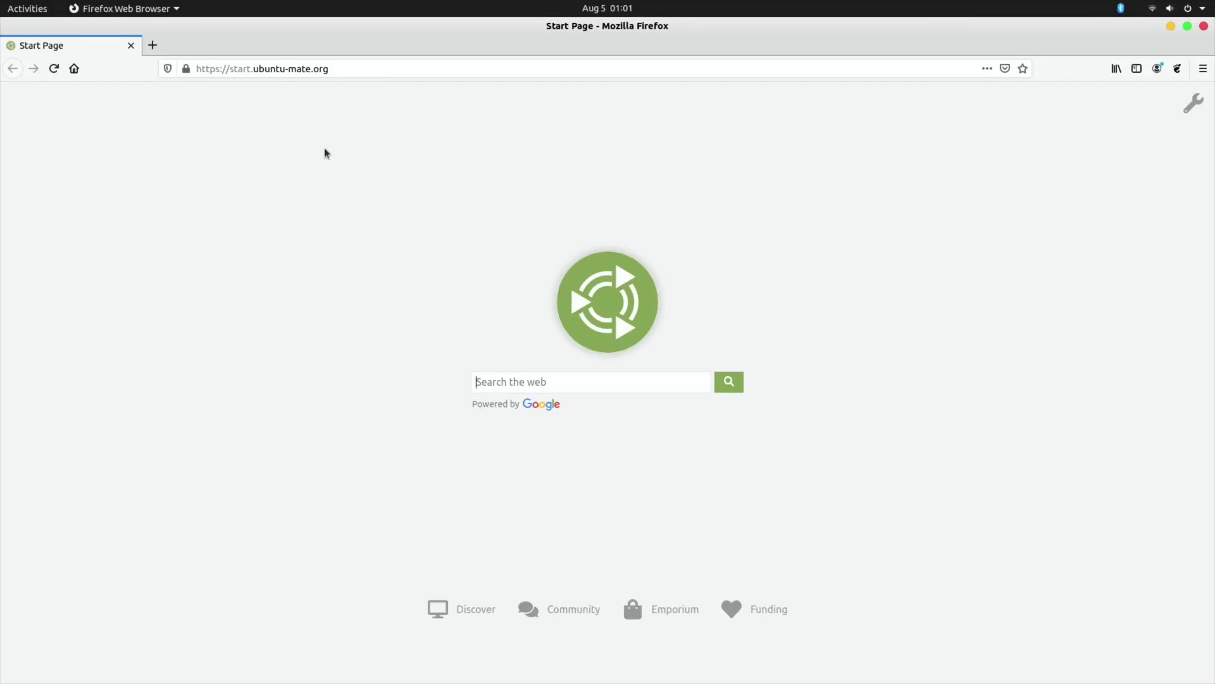
Go to macbuntu.p4.pw and scroll down to the Update 1.1.2 Changelog/Bugfixes list
{"action": "left_click", "coordinate": [368, 68]}
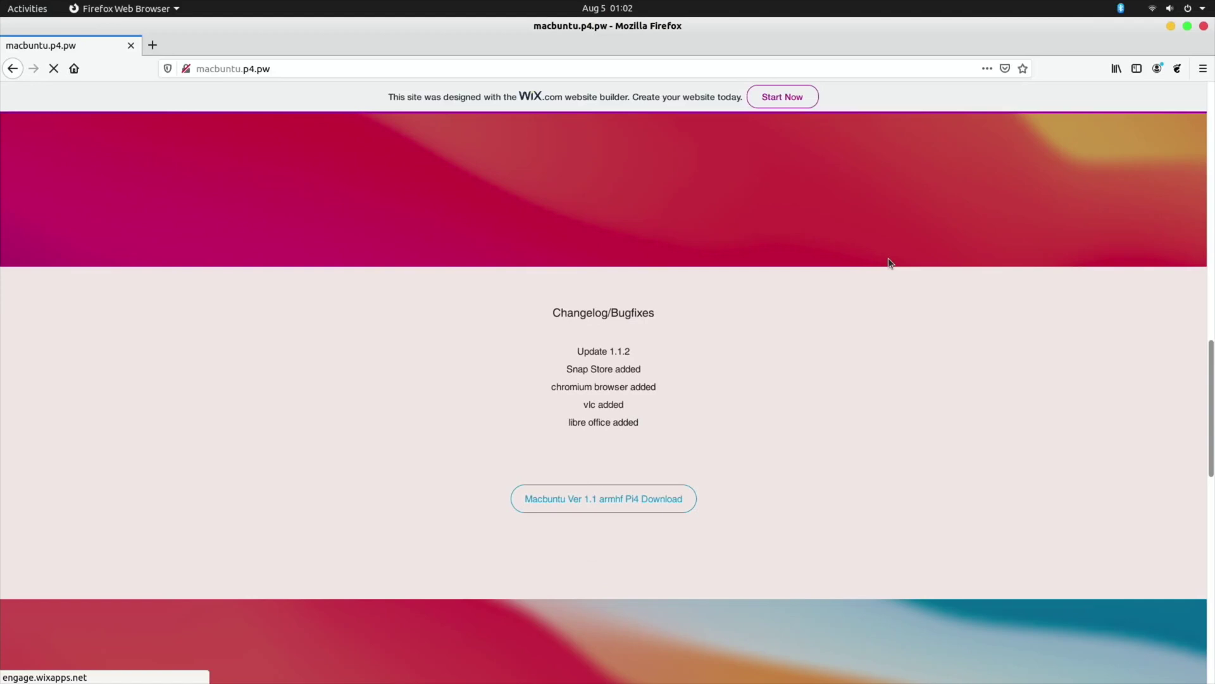
{"action": "scroll", "coordinate": [888, 260], "scroll_direction": "down", "scroll_amount": 5}
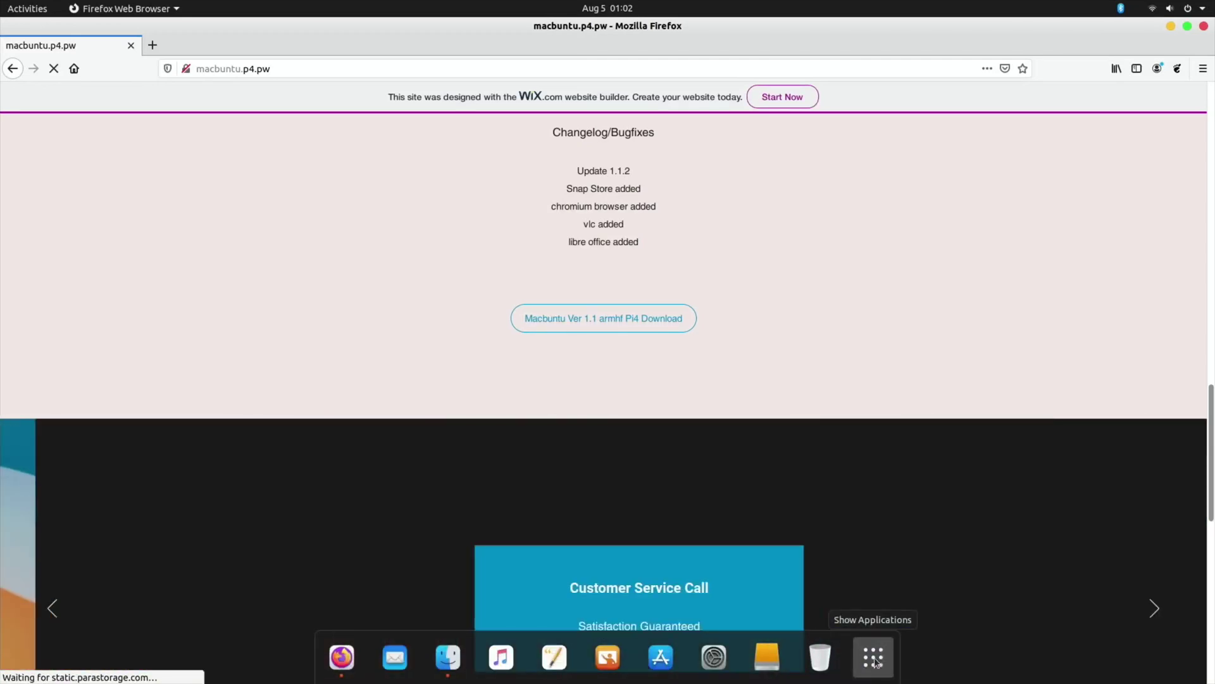
Search the installed applications for 'chr', then cancel the search
{"action": "left_click", "coordinate": [873, 658]}
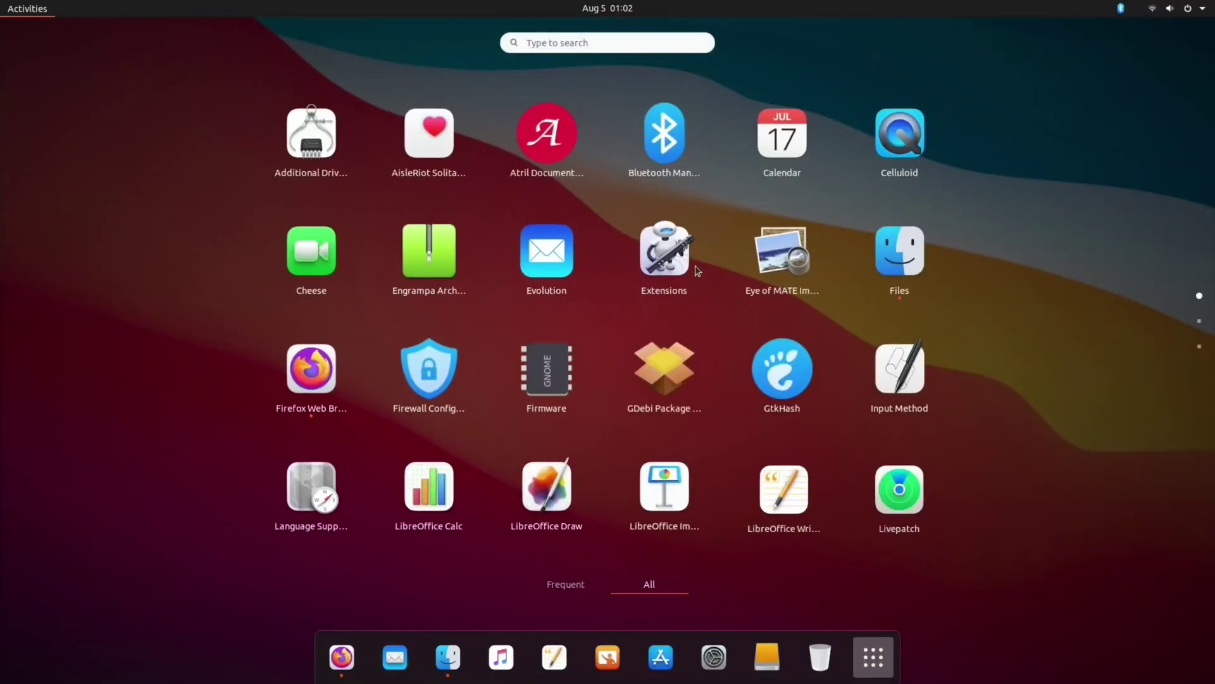
{"action": "left_click", "coordinate": [586, 42]}
{"action": "type", "text": "chr"}
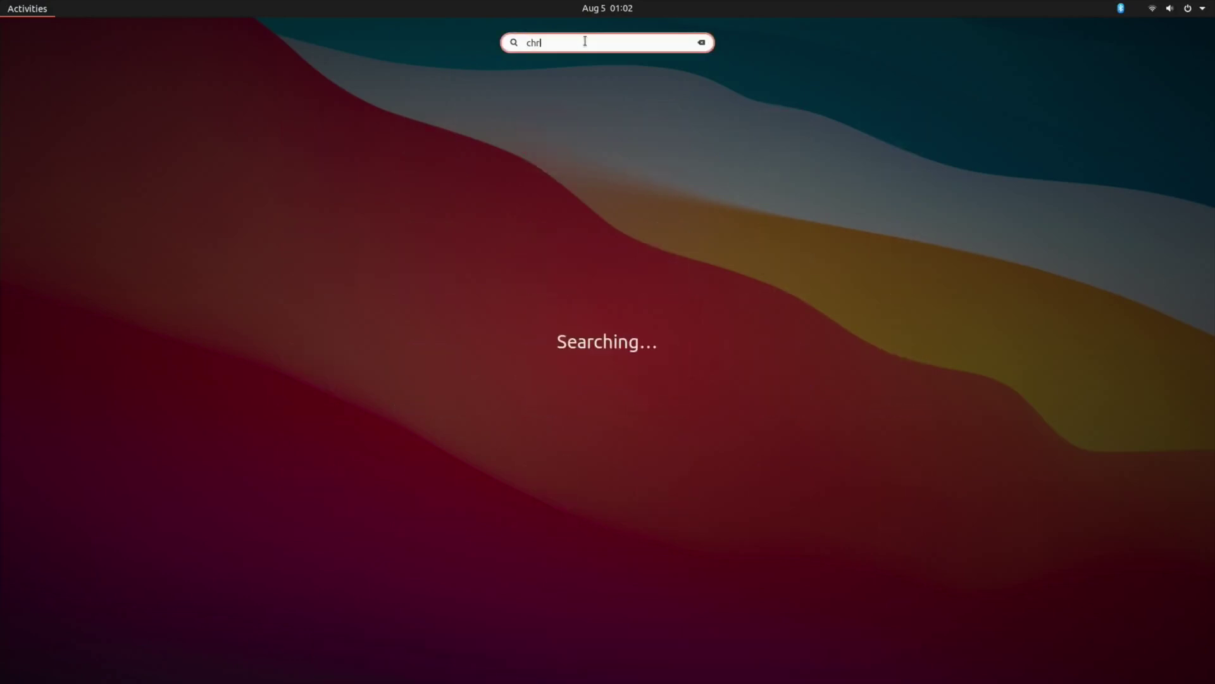
{"action": "key", "text": "Escape"}
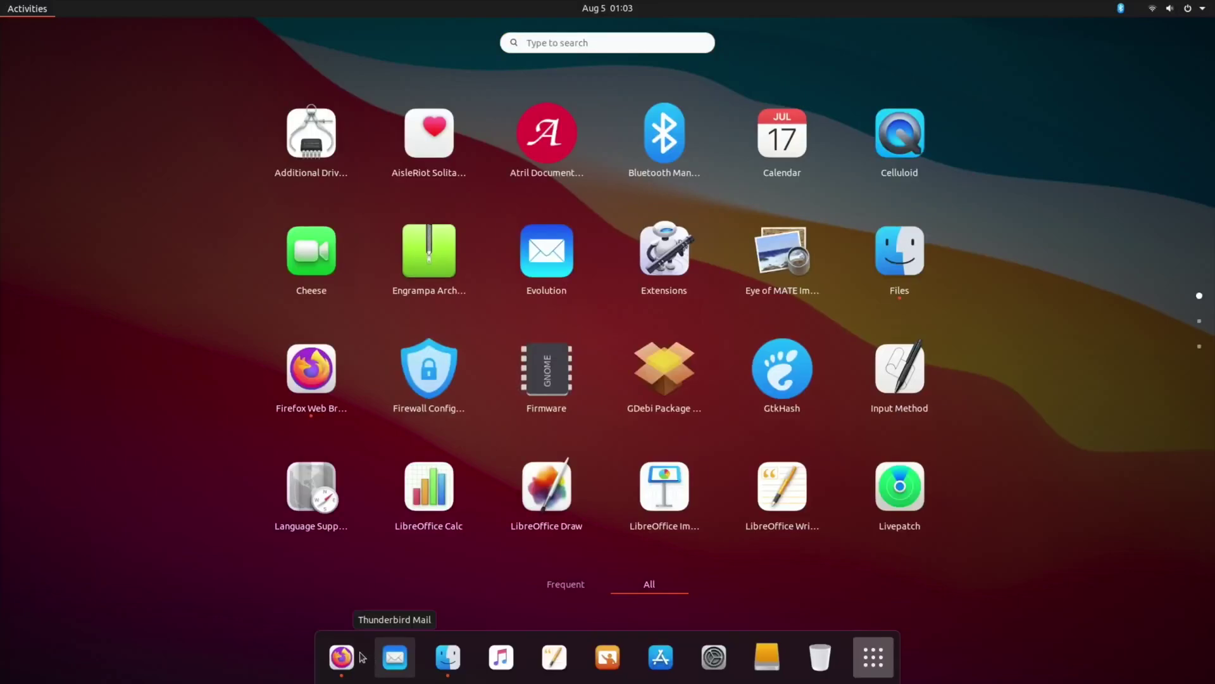
Back in Firefox, scroll to the Update 1.1.1 and 1.1.2 links and known-bugs section
{"action": "left_click", "coordinate": [339, 658]}
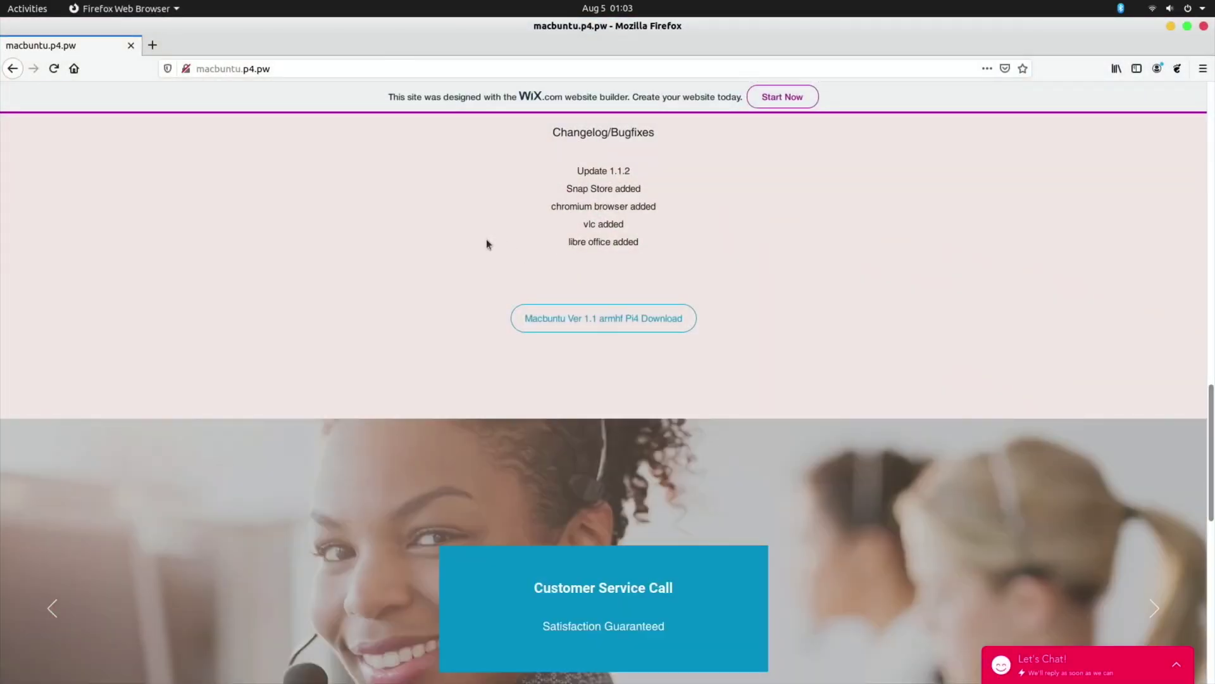
{"action": "scroll", "coordinate": [487, 241], "scroll_direction": "down", "scroll_amount": 5}
{"action": "scroll", "coordinate": [488, 243], "scroll_direction": "down", "scroll_amount": 1}
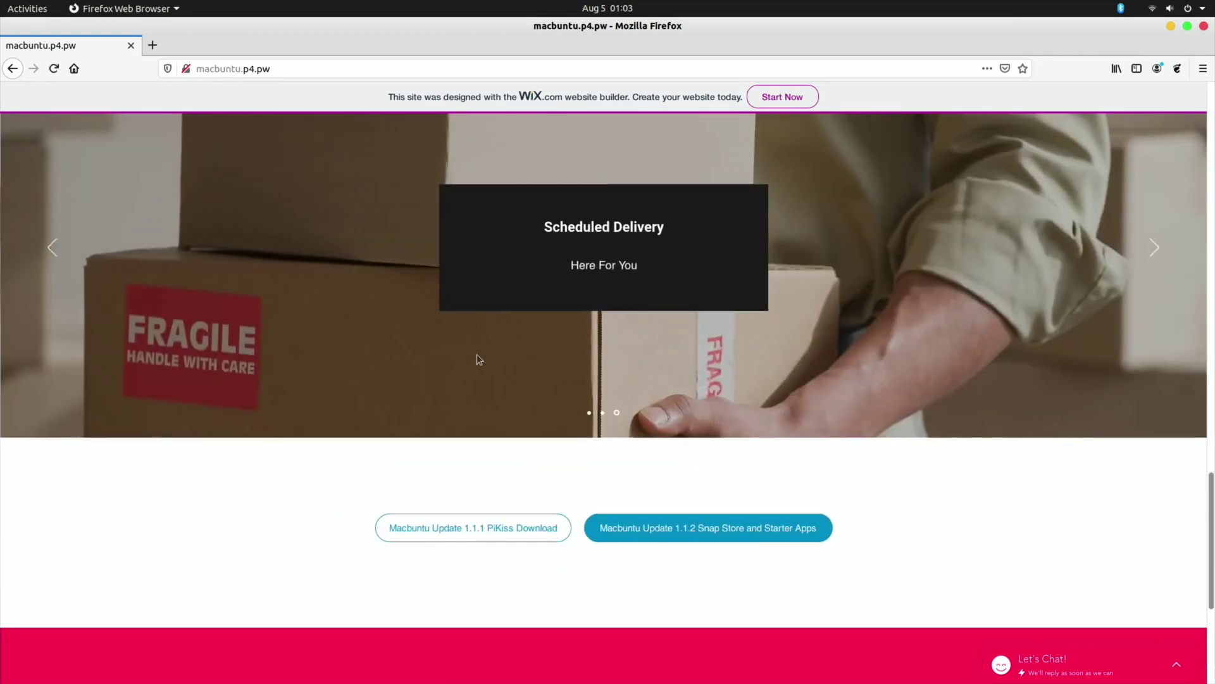
{"action": "scroll", "coordinate": [478, 358], "scroll_direction": "down", "scroll_amount": 5}
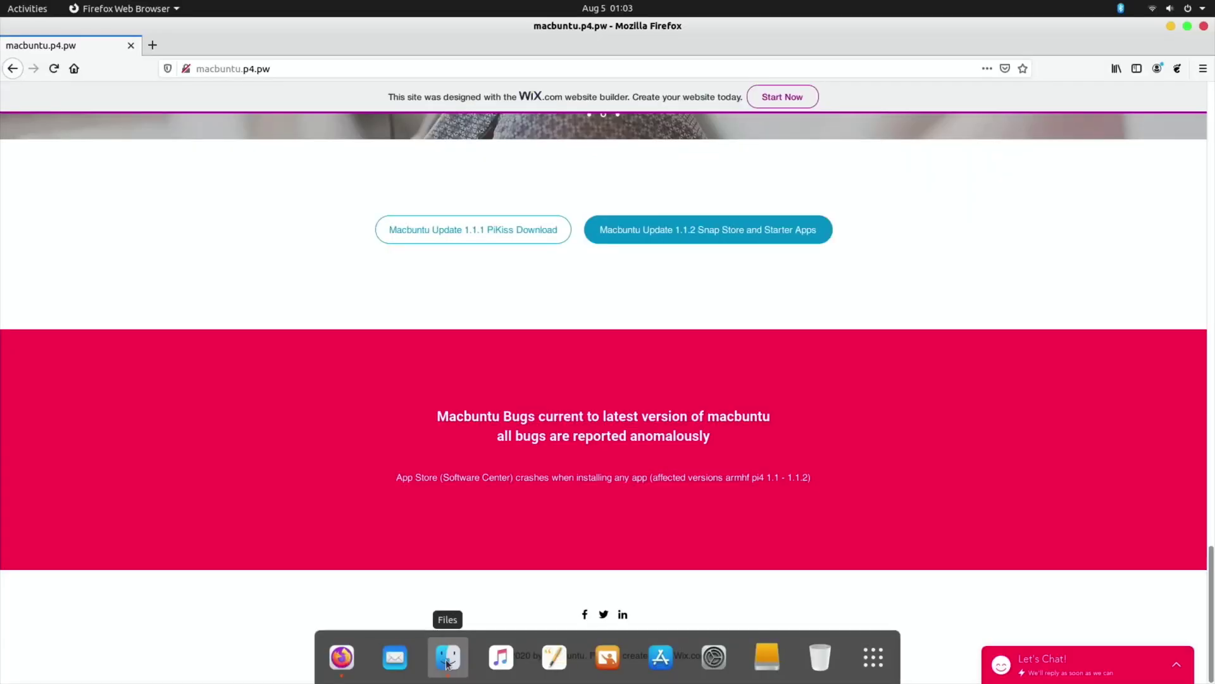
Open Files on the home folder, then return to the macbuntu page's two update links
{"action": "left_click", "coordinate": [448, 657]}
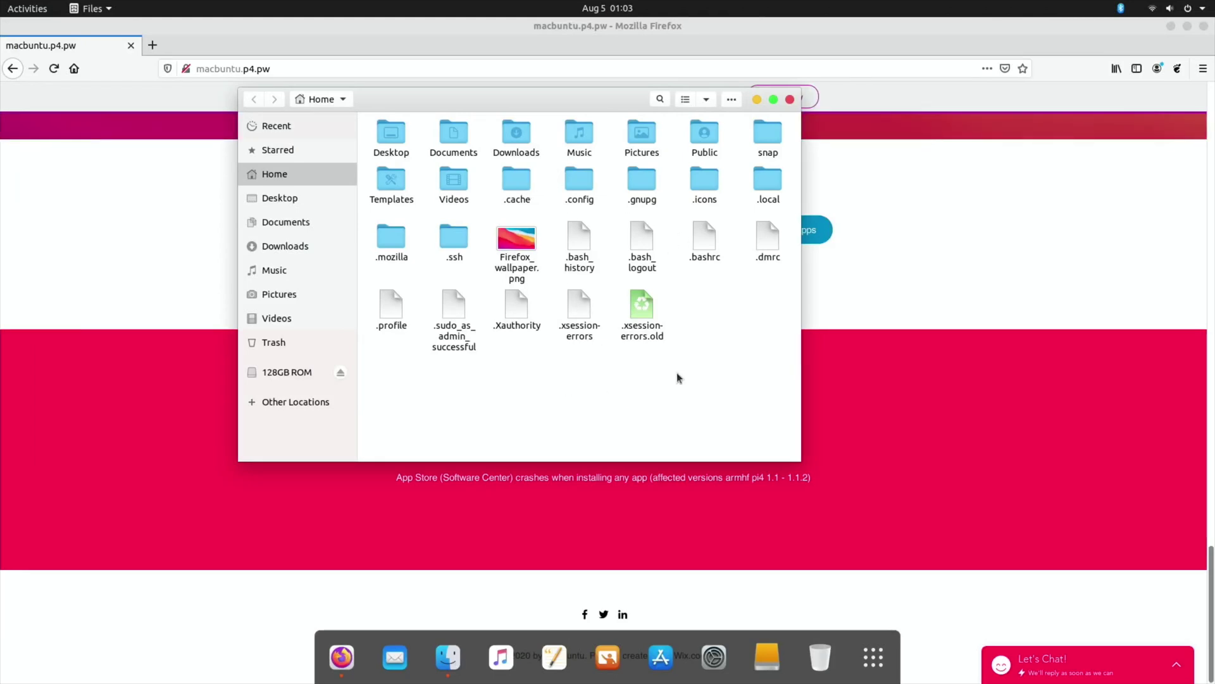
{"action": "left_click", "coordinate": [890, 404]}
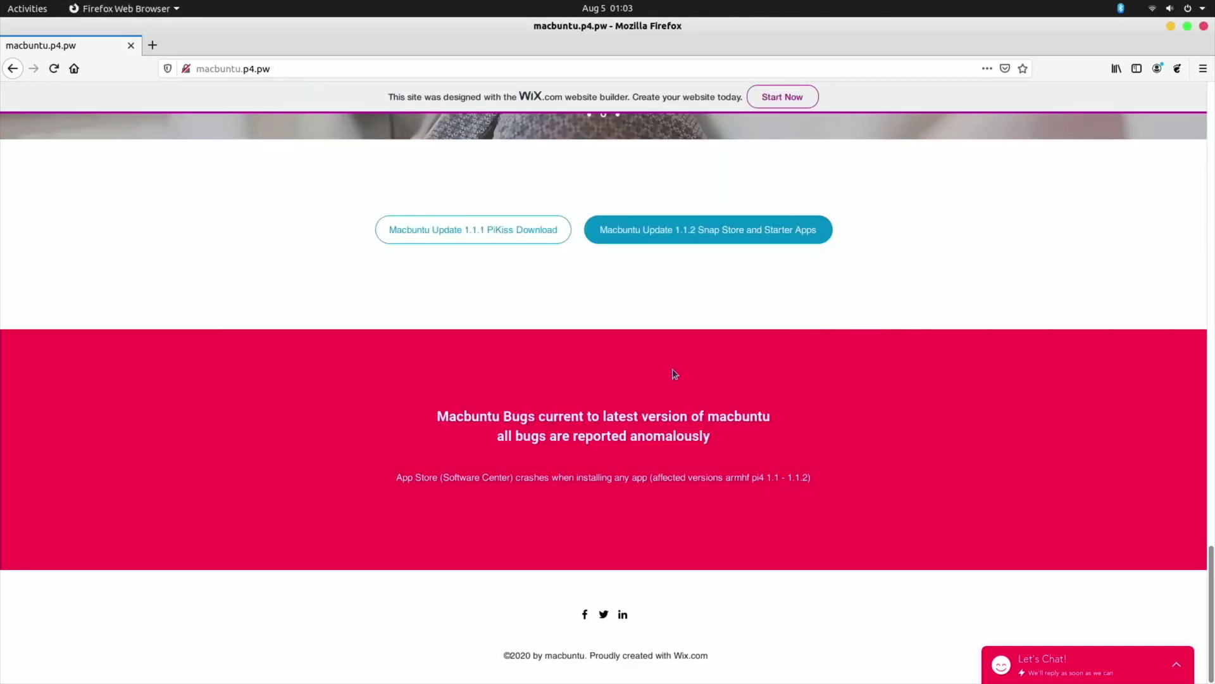
{"action": "scroll", "coordinate": [673, 370], "scroll_direction": "up", "scroll_amount": 10}
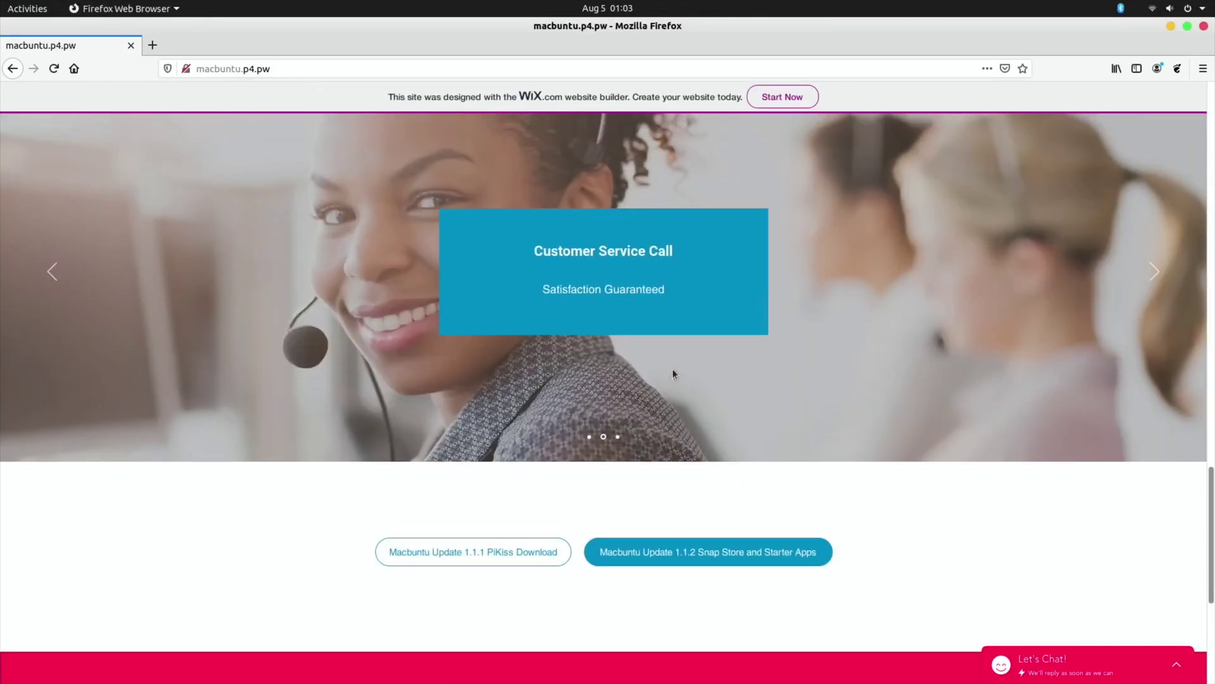
{"action": "scroll", "coordinate": [674, 373], "scroll_direction": "up", "scroll_amount": 1}
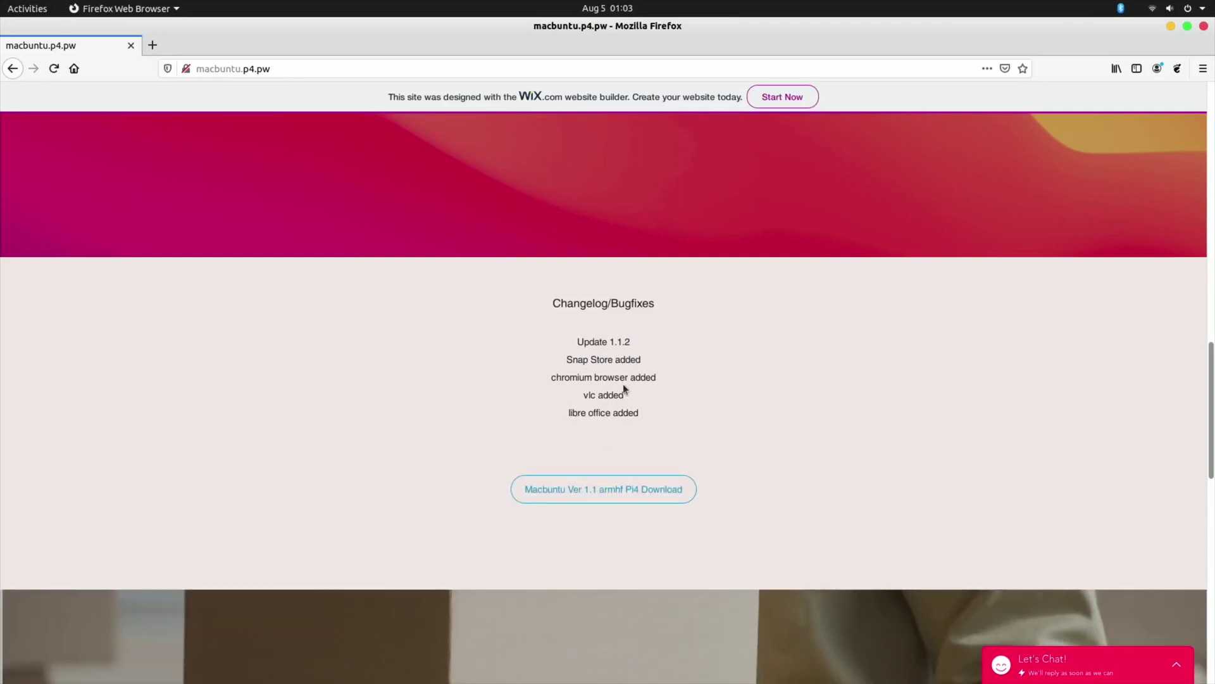
{"action": "scroll", "coordinate": [622, 383], "scroll_direction": "down", "scroll_amount": 8}
{"action": "scroll", "coordinate": [622, 384], "scroll_direction": "down", "scroll_amount": 1}
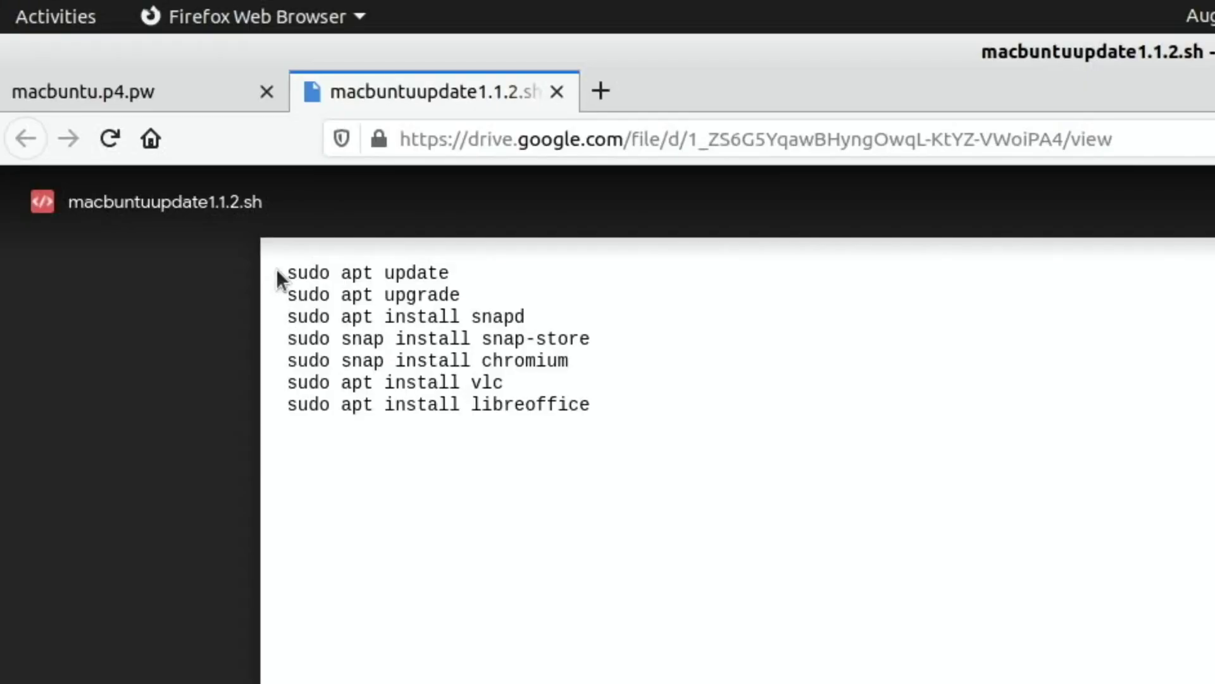
Select the seven command lines of macbuntuupdate1.1.2.sh in the Drive preview, then clear the selection
{"action": "left_click_drag", "start_coordinate": [277, 267], "coordinate": [631, 411]}
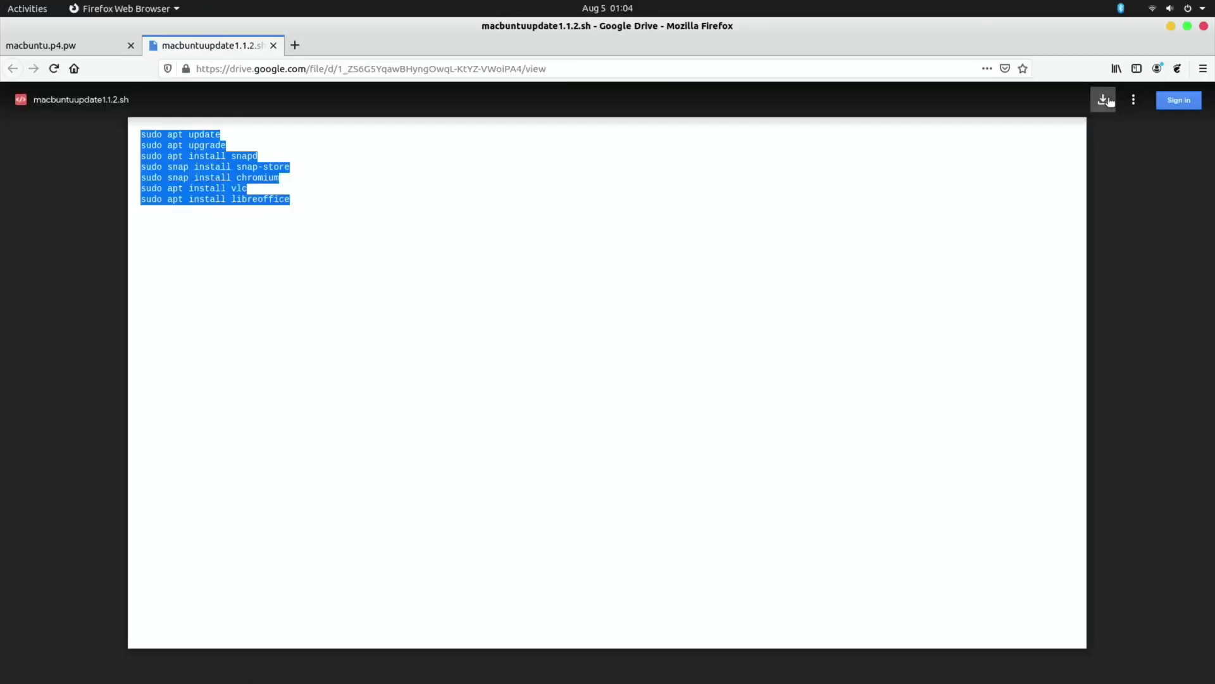
{"action": "left_click", "coordinate": [1097, 100]}
{"action": "key", "text": "ctrl+t"}
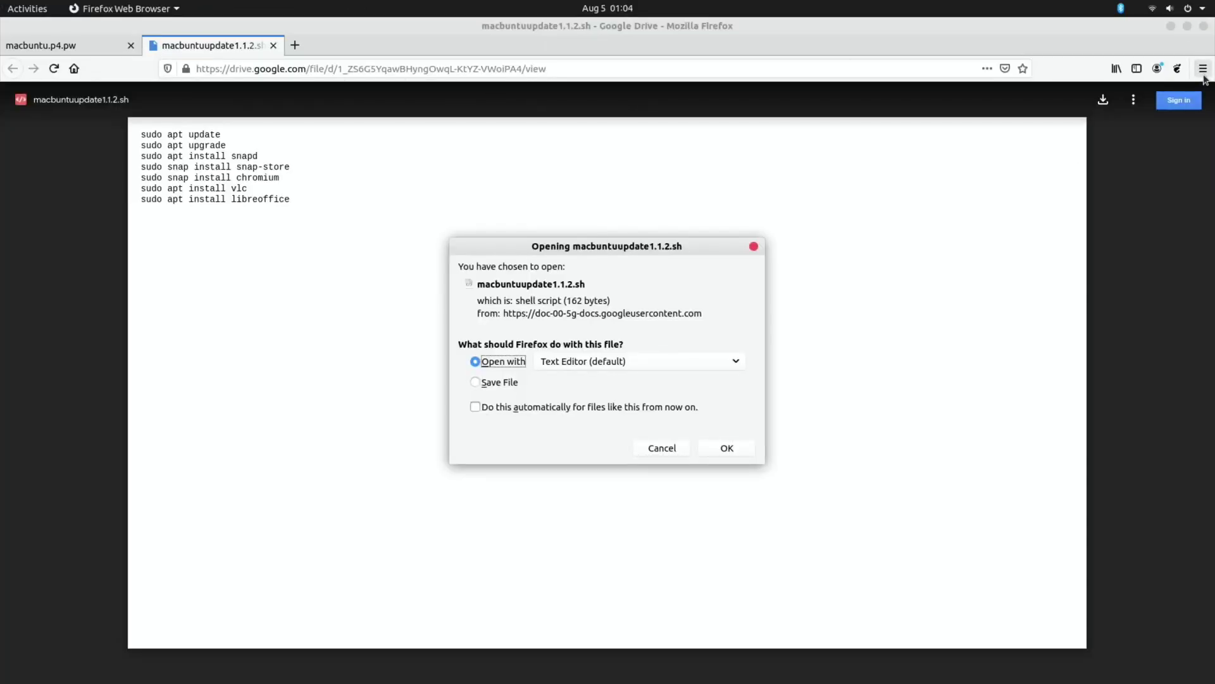
Open the downloaded script in Text Editor, copy its command lines, and open a terminal
{"action": "left_click", "coordinate": [719, 447]}
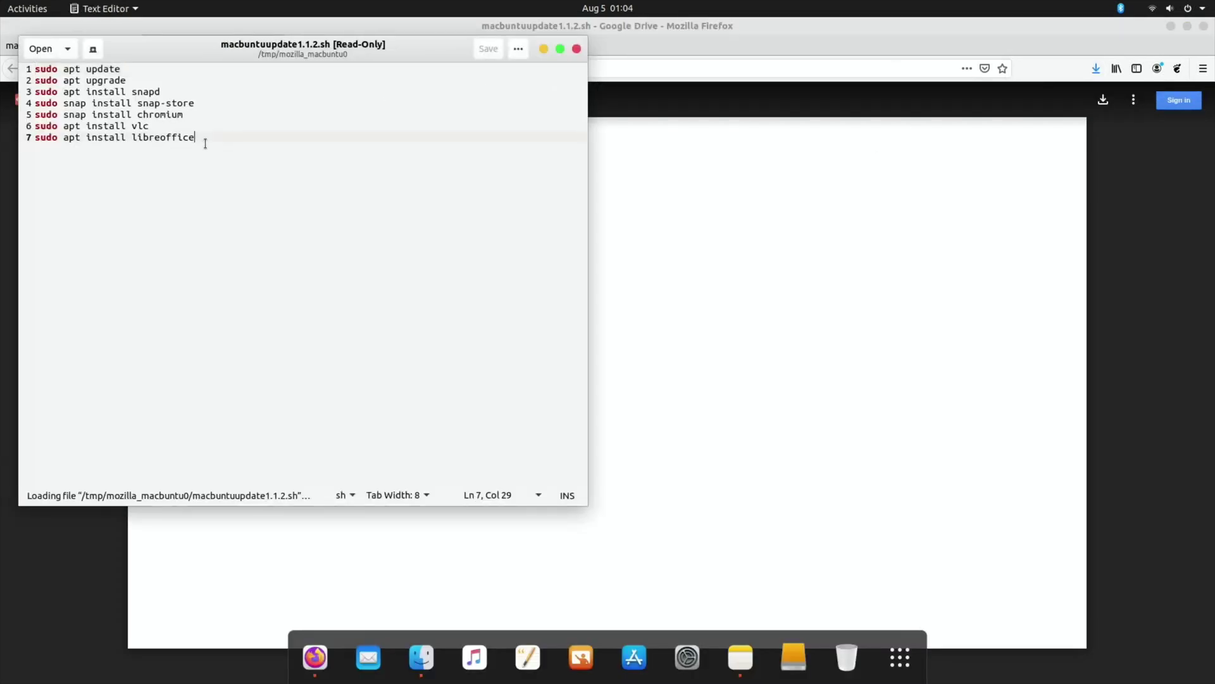
{"action": "left_click_drag", "start_coordinate": [201, 138], "coordinate": [22, 63]}
{"action": "right_click", "coordinate": [89, 80]}
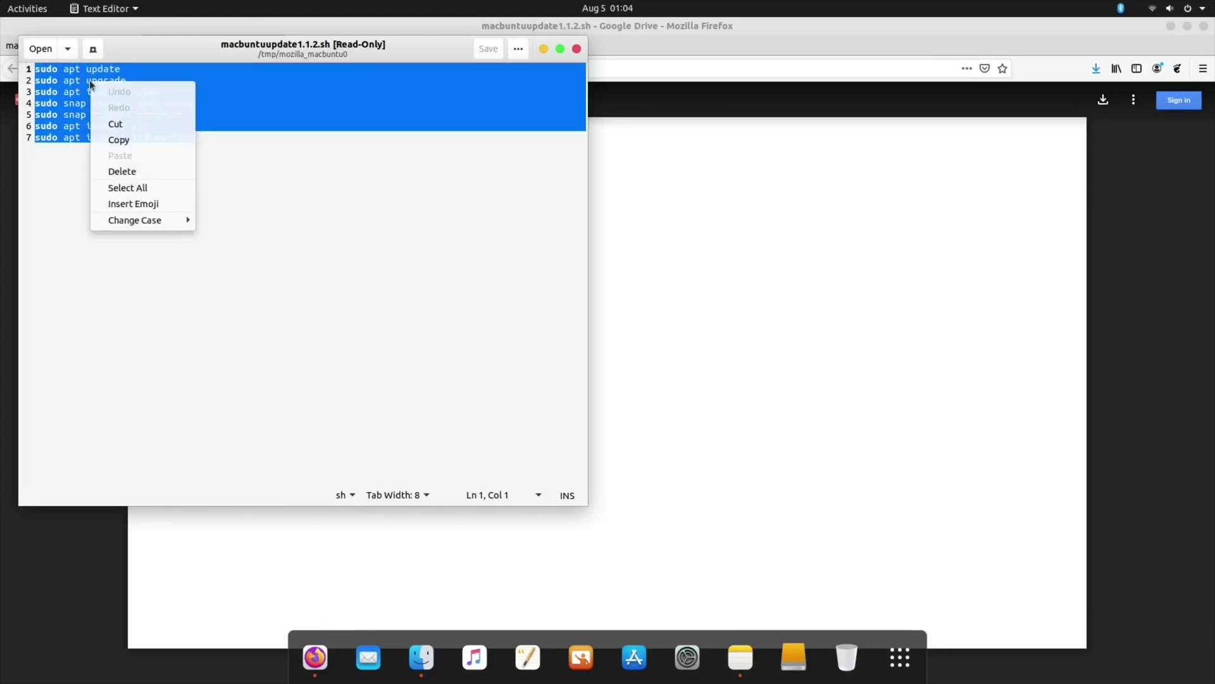
{"action": "left_click", "coordinate": [105, 138]}
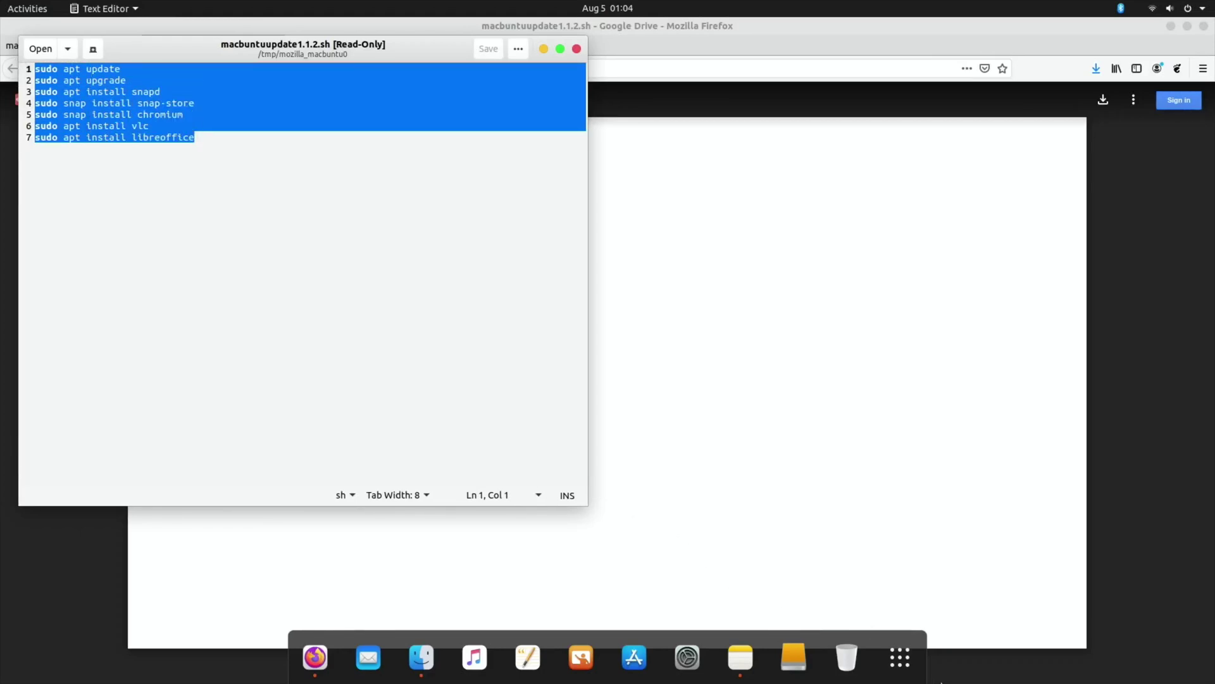
{"action": "key", "text": "ctrl+alt+t"}
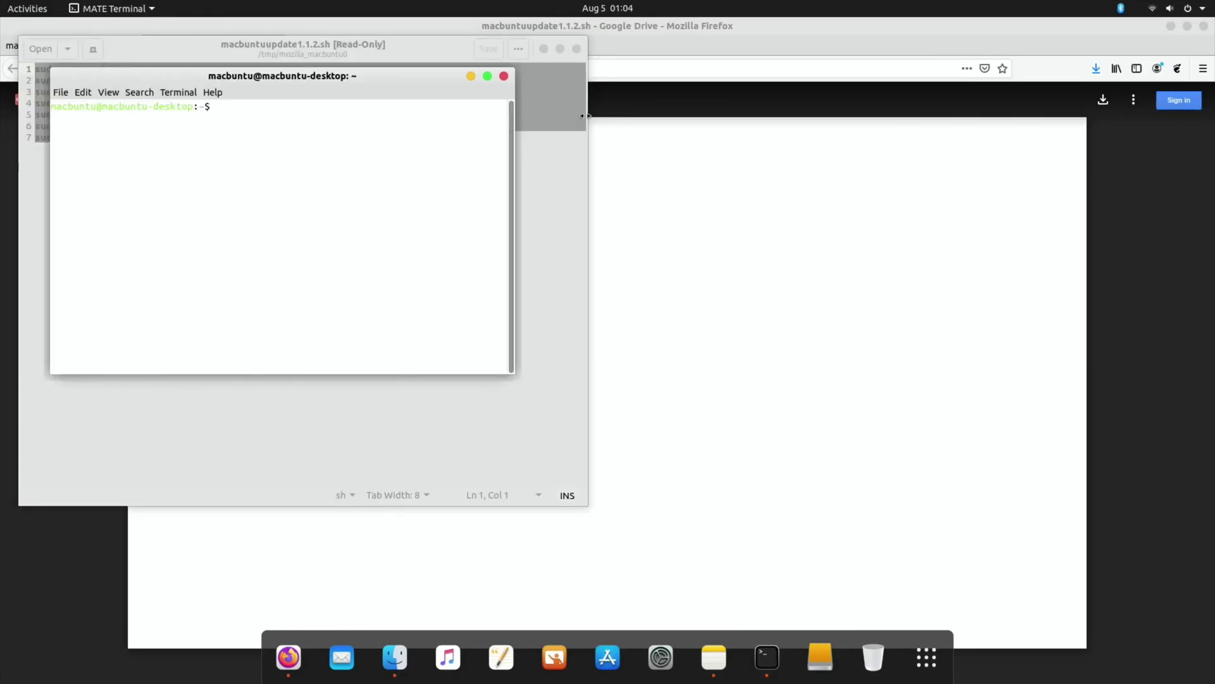
Paste and run sudo apt update in the terminal, entering the administrator password
{"action": "right_click", "coordinate": [235, 114]}
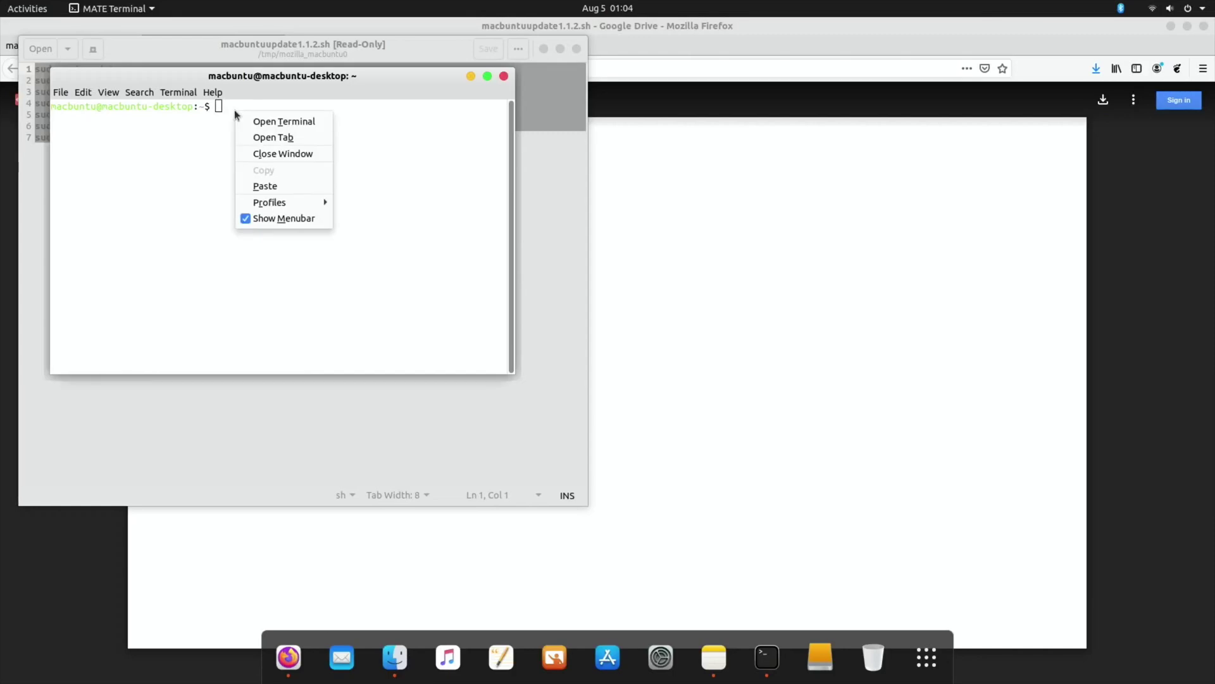
{"action": "left_click", "coordinate": [261, 183]}
{"action": "key", "text": "Return"}
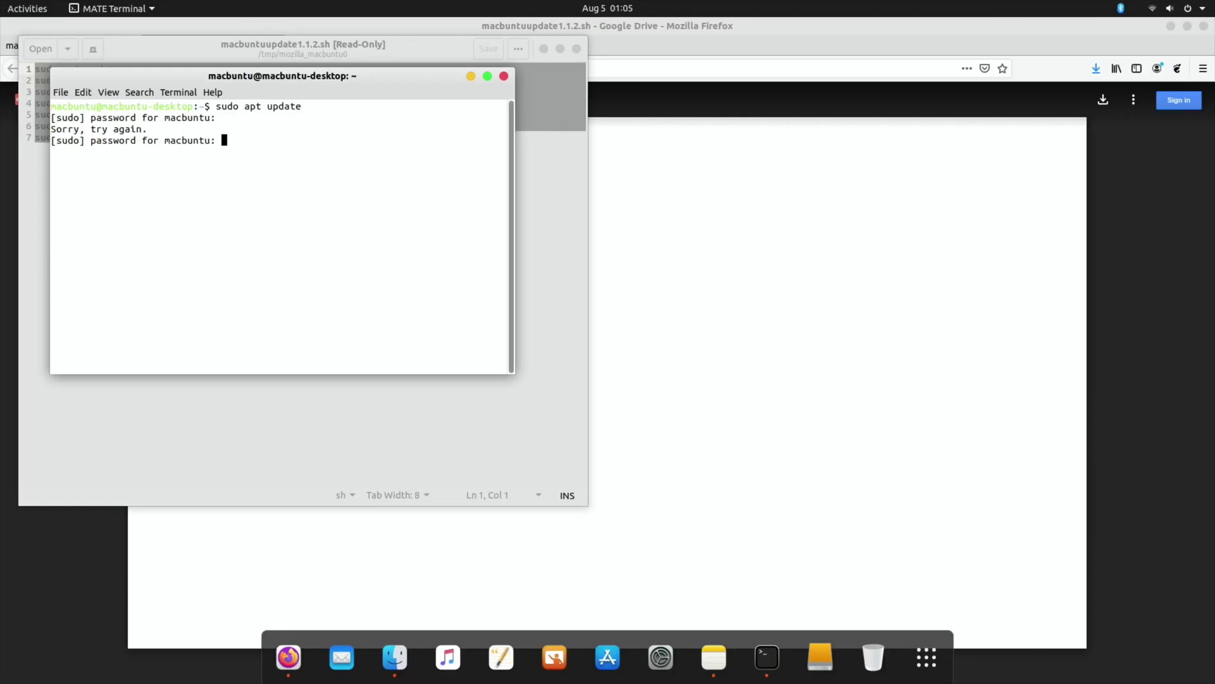
{"action": "key", "text": "Return"}
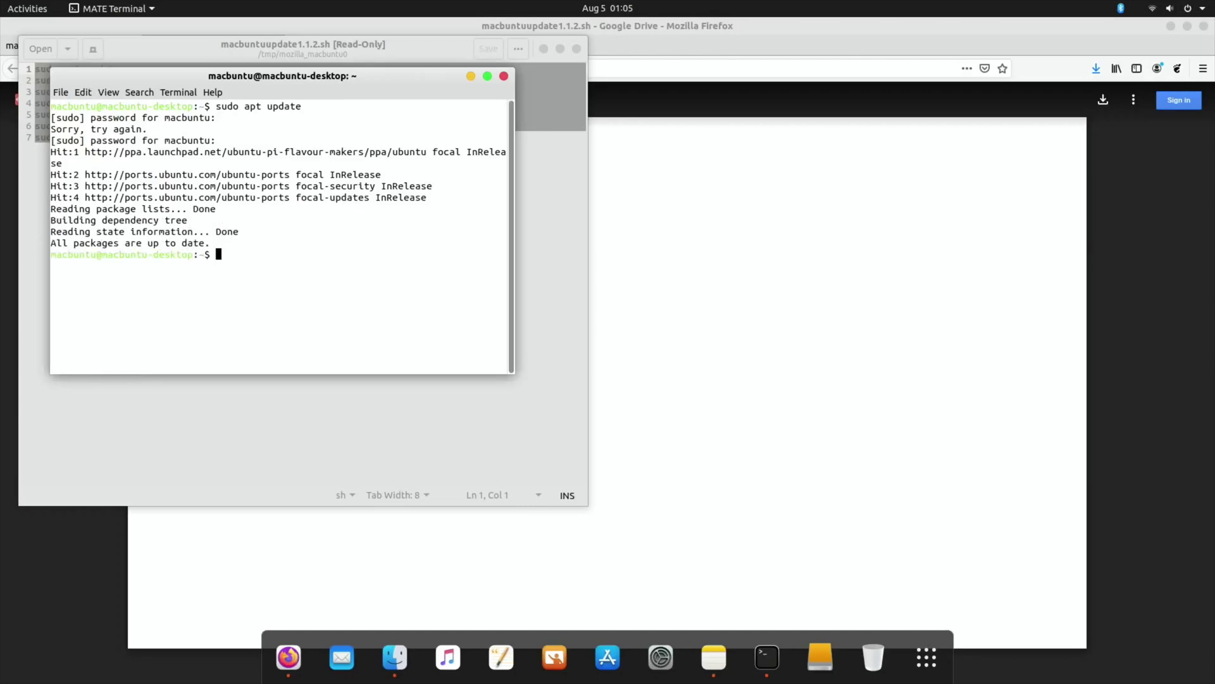
Type neofetch, recall earlier commands, and select the focal-security InRelease output before returning to Firefox
{"action": "type", "text": "neofetch"}
{"action": "key", "text": "Up"}
{"action": "key", "text": "Up"}
{"action": "key", "text": "Up"}
{"action": "left_click_drag", "start_coordinate": [296, 186], "coordinate": [673, 189]}
{"action": "left_click", "coordinate": [673, 188]}
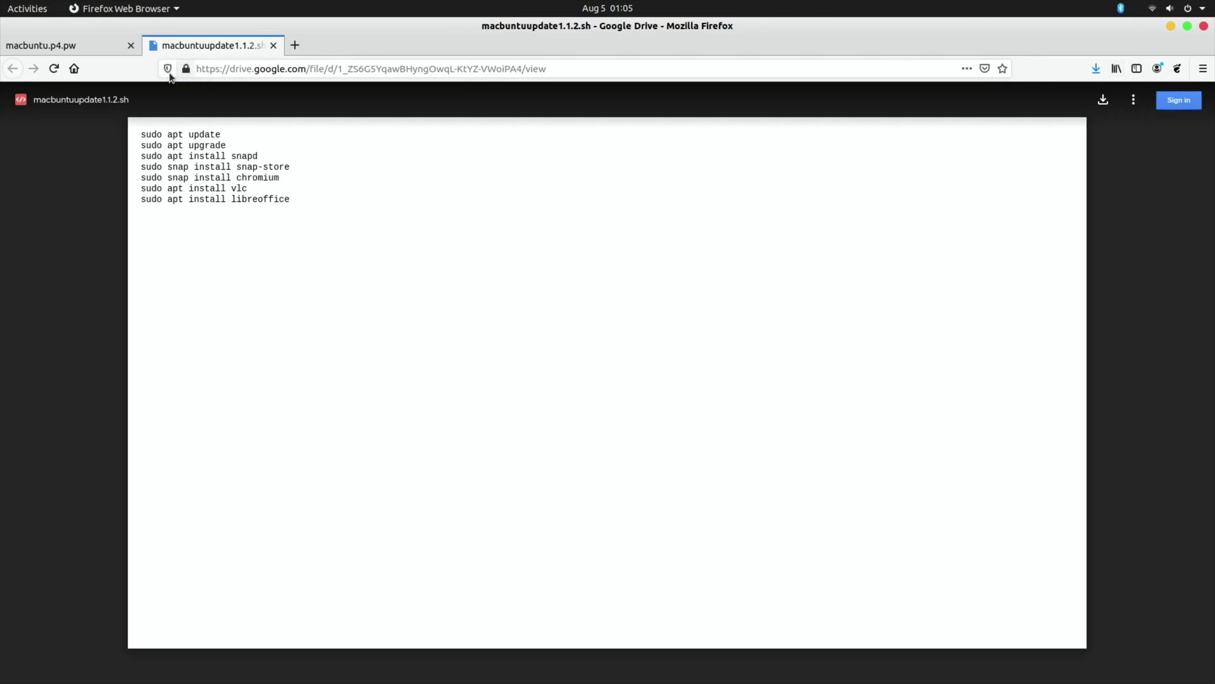
Close the Drive script tab and scroll the macbuntu.p4.pw page to the patch script link
{"action": "left_click", "coordinate": [274, 45]}
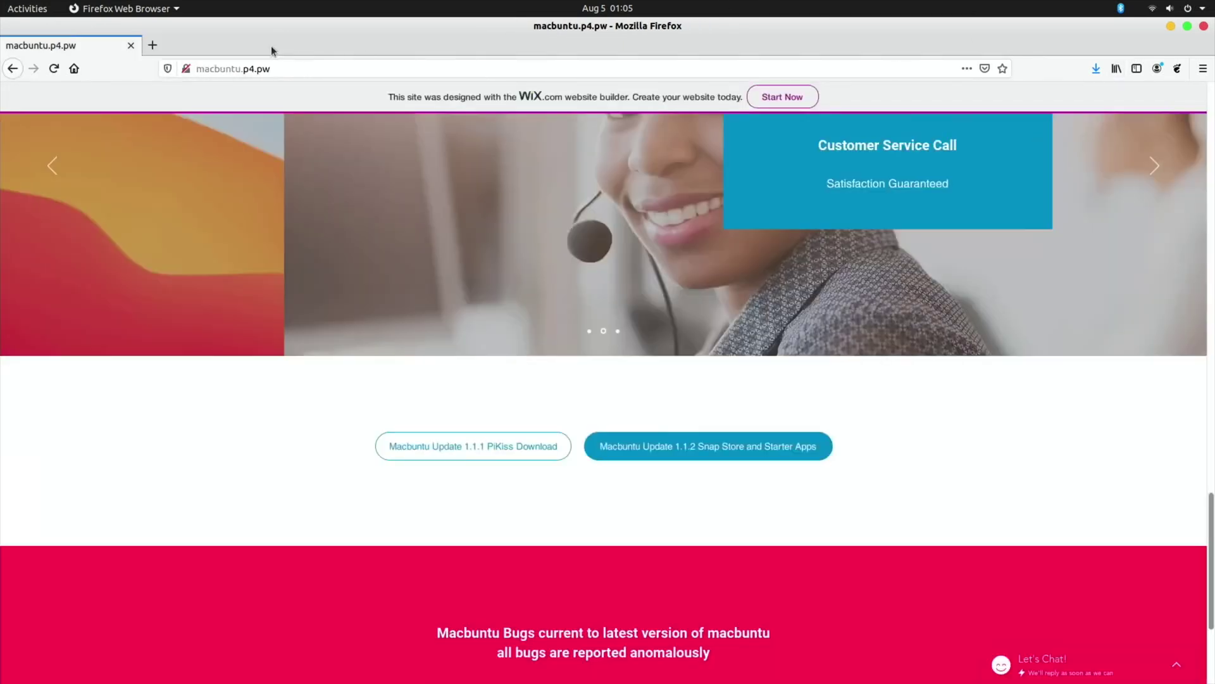
{"action": "scroll", "coordinate": [245, 383], "scroll_direction": "up", "scroll_amount": 5}
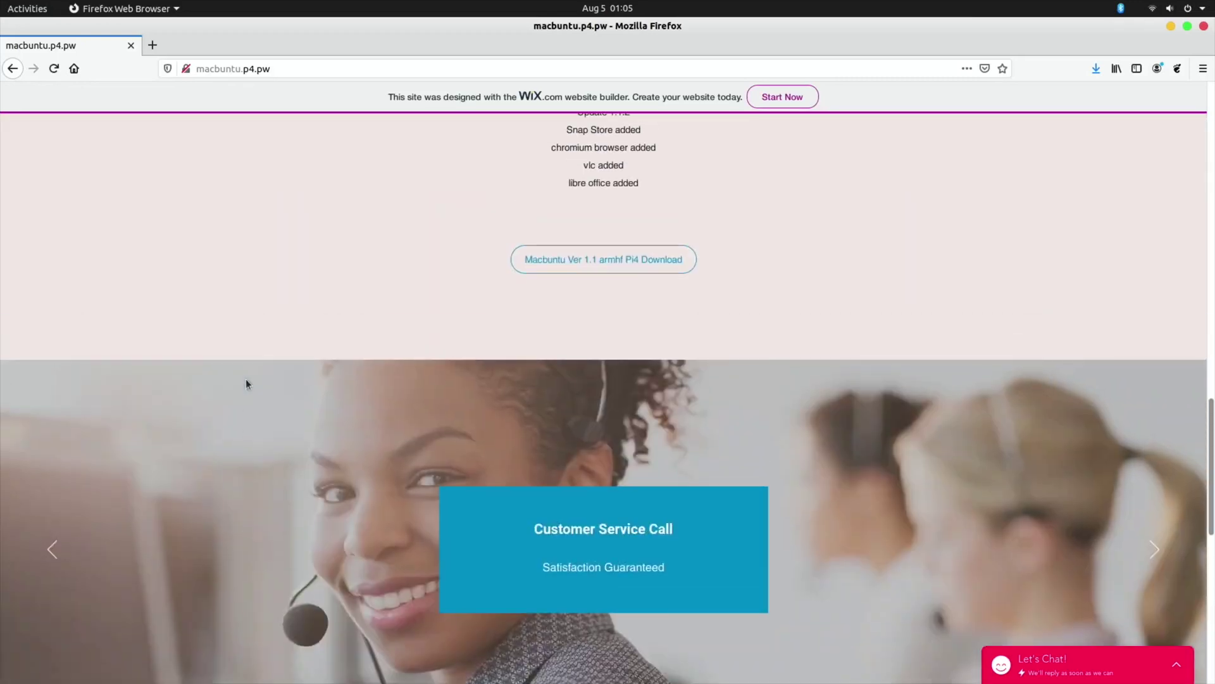
{"action": "scroll", "coordinate": [246, 383], "scroll_direction": "down", "scroll_amount": 5}
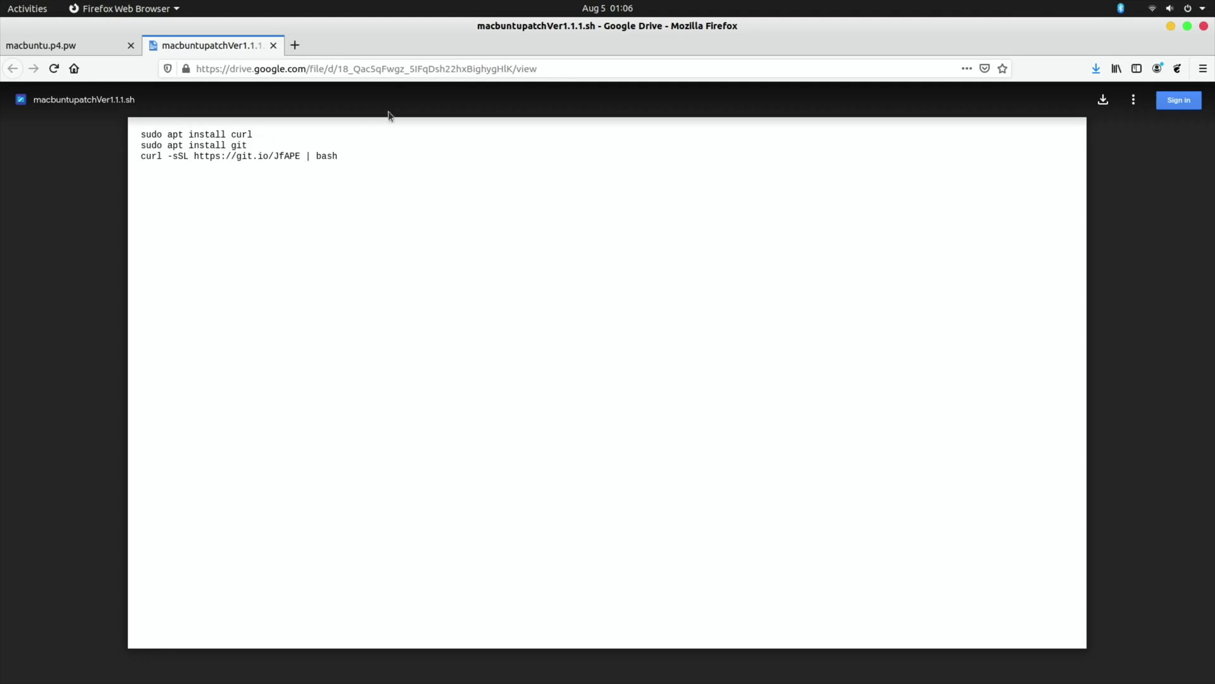
Quit Firefox with both tabs, and close the terminal and the read-only update script
{"action": "left_click", "coordinate": [1205, 26]}
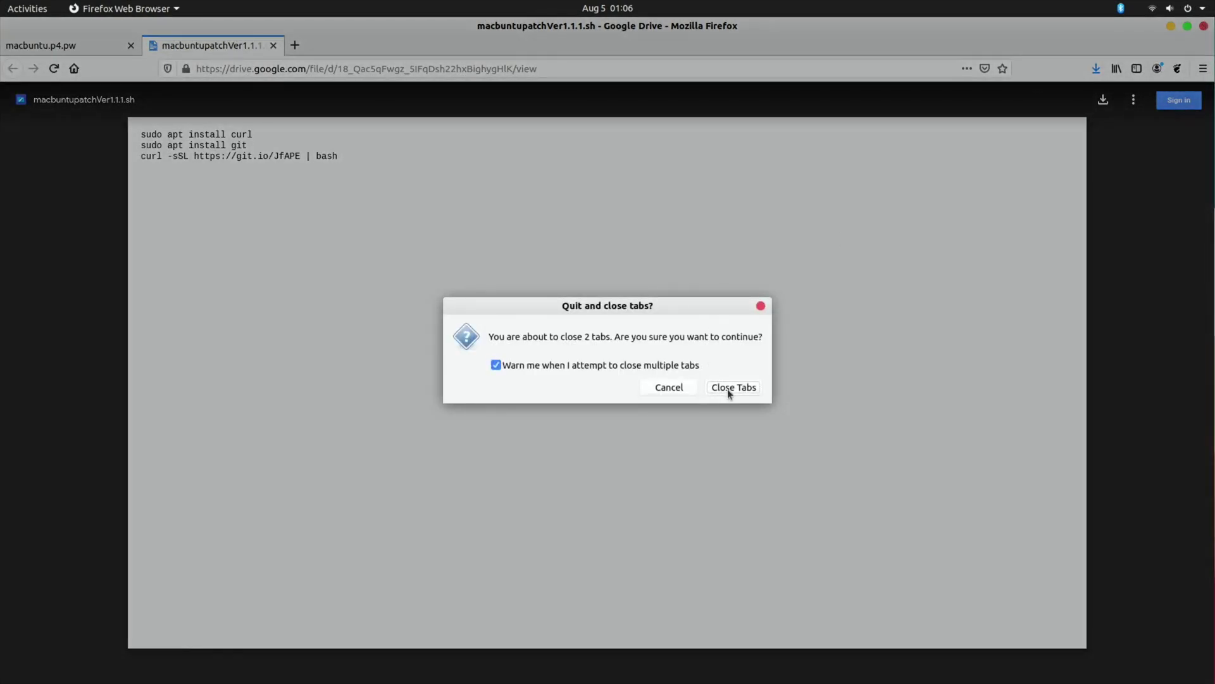
{"action": "left_click", "coordinate": [728, 388]}
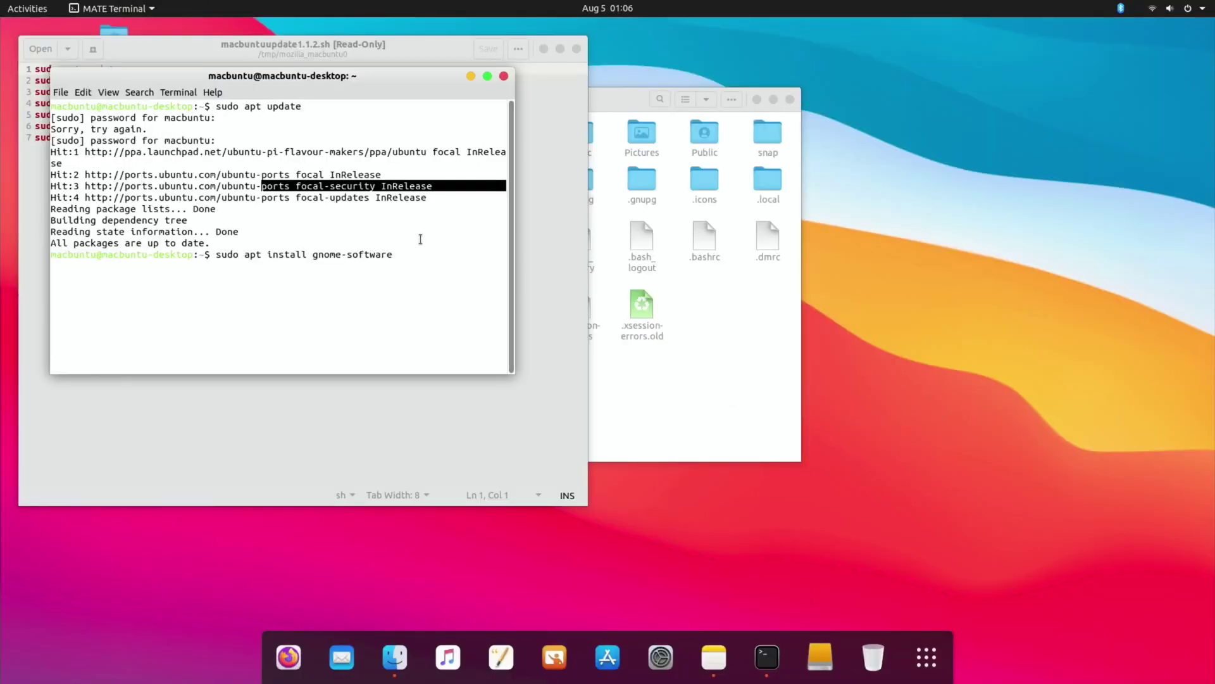
{"action": "left_click", "coordinate": [504, 76]}
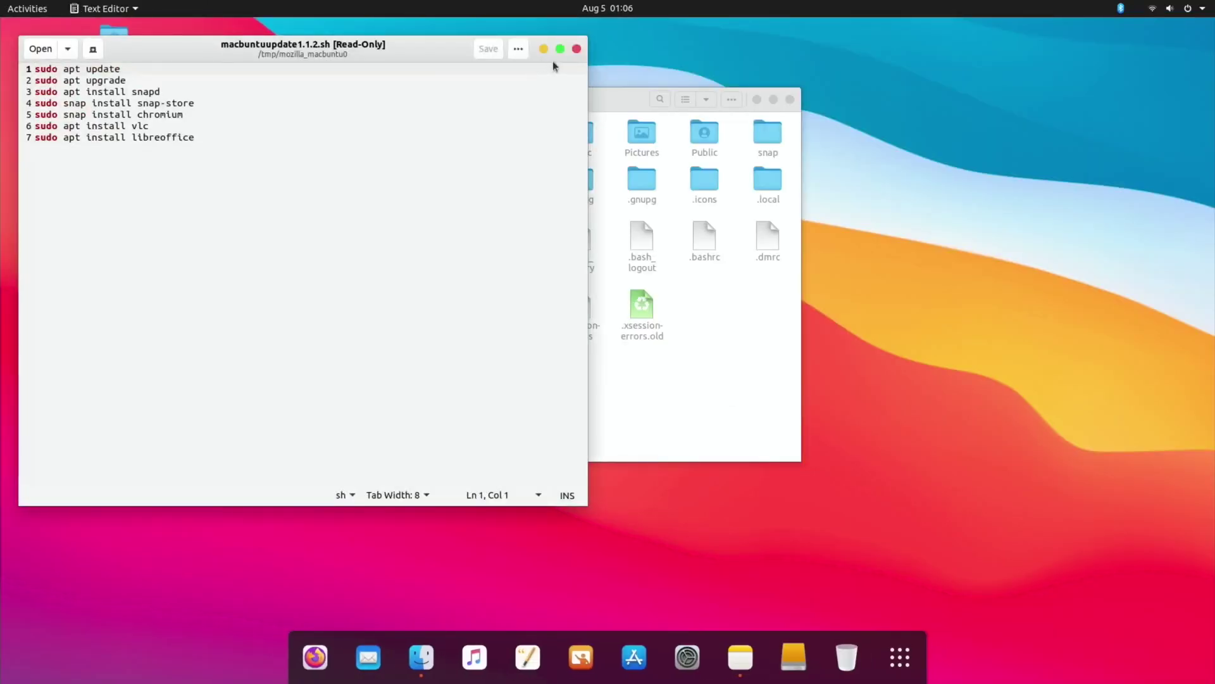
{"action": "left_click", "coordinate": [576, 49]}
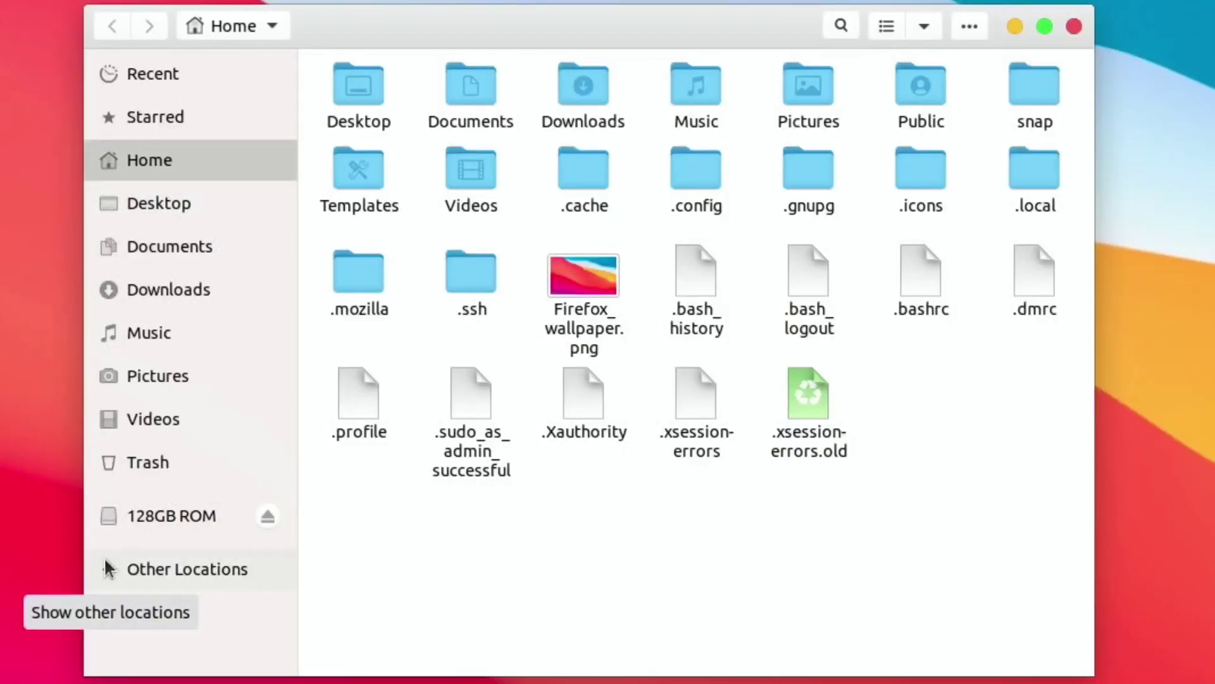
In Files, visit Other Locations > Computer and Recent, ending in the Home folder
{"action": "left_click", "coordinate": [274, 403]}
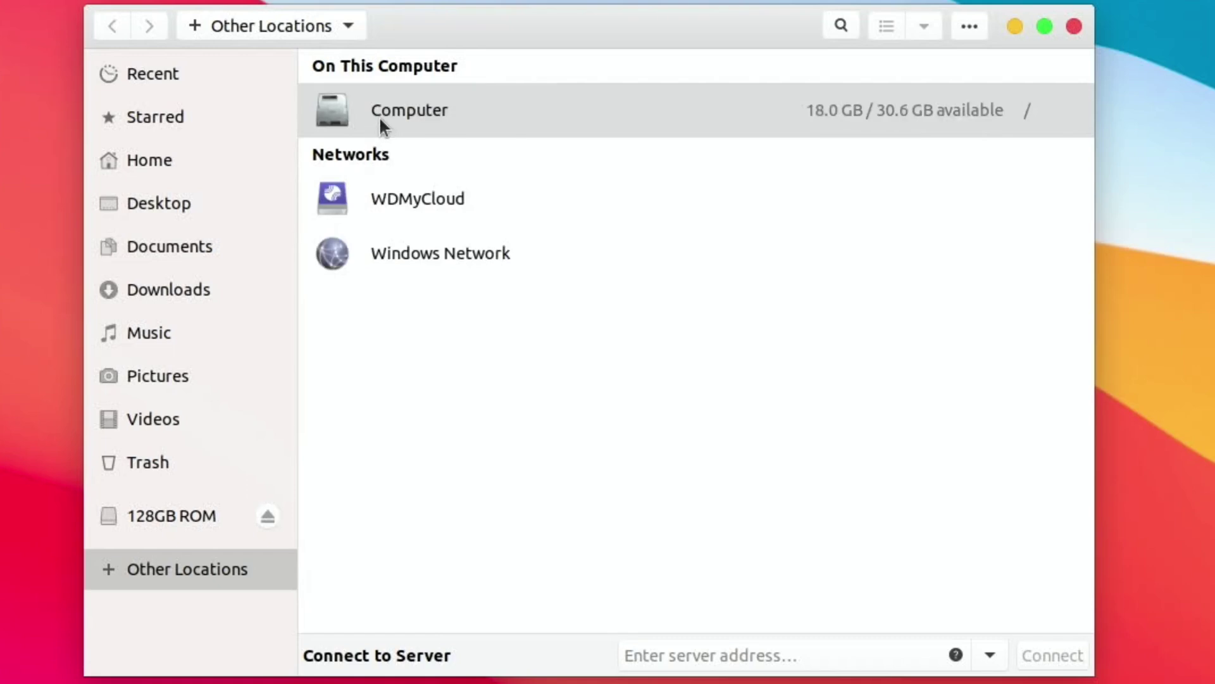
{"action": "left_click", "coordinate": [380, 120]}
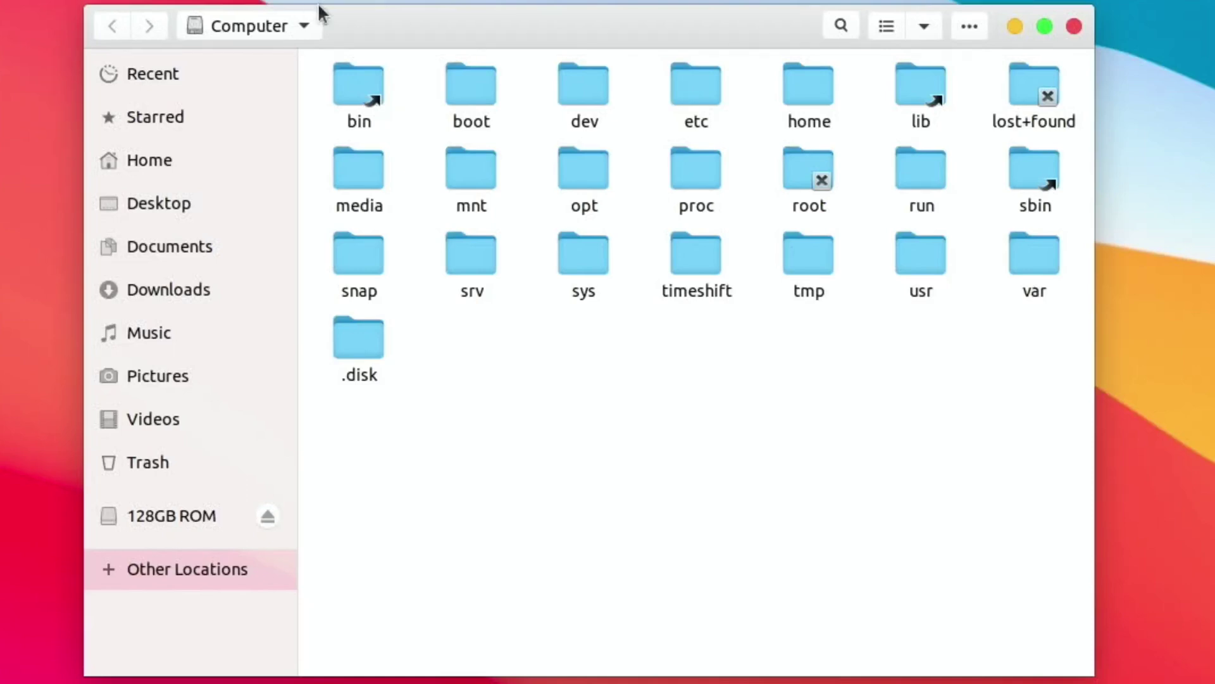
{"action": "left_click", "coordinate": [311, 25]}
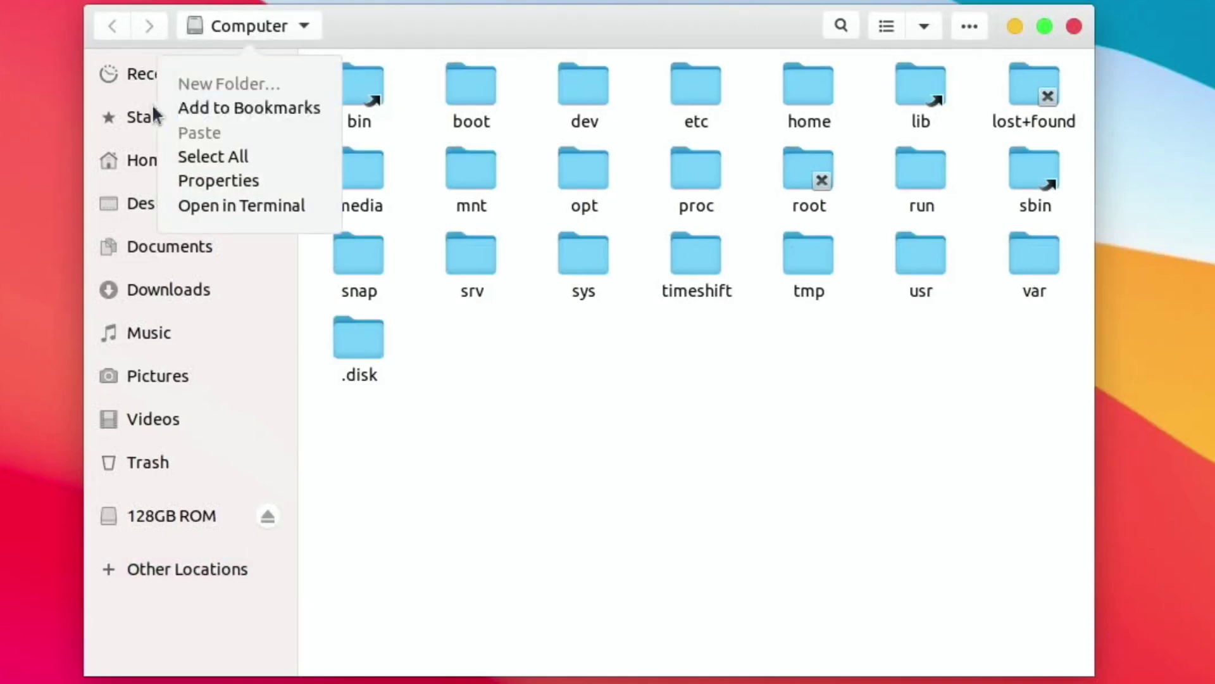
{"action": "left_click", "coordinate": [116, 77]}
{"action": "left_click", "coordinate": [117, 77]}
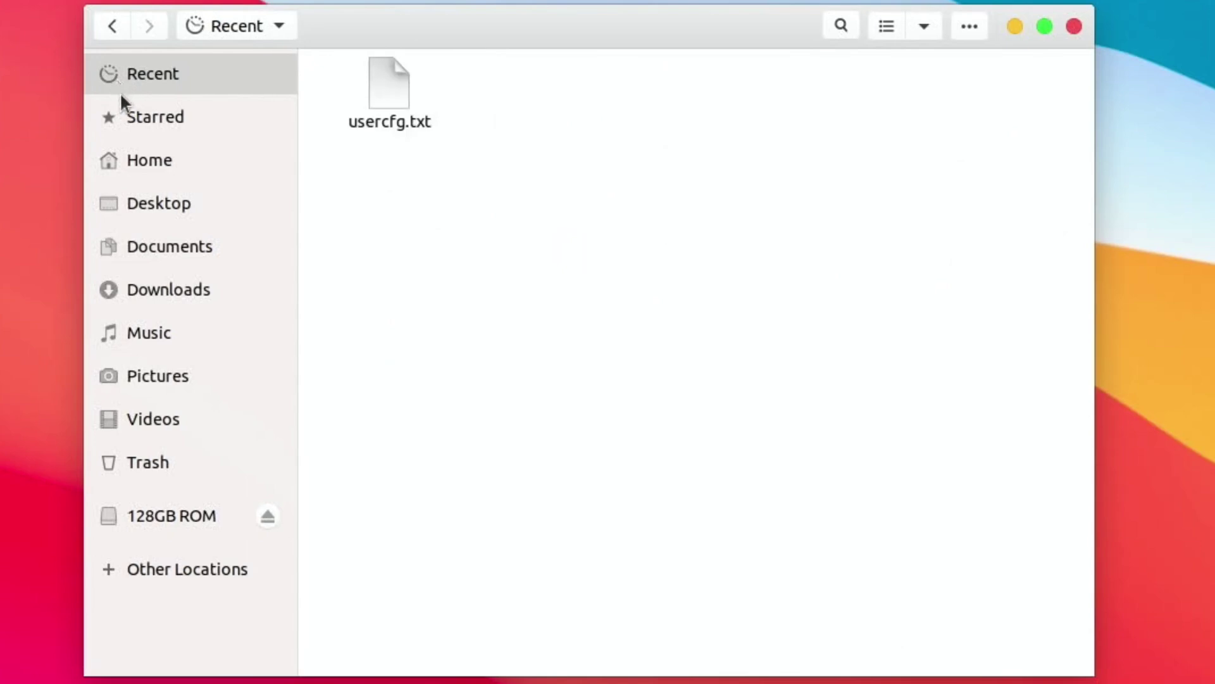
{"action": "left_click", "coordinate": [126, 162]}
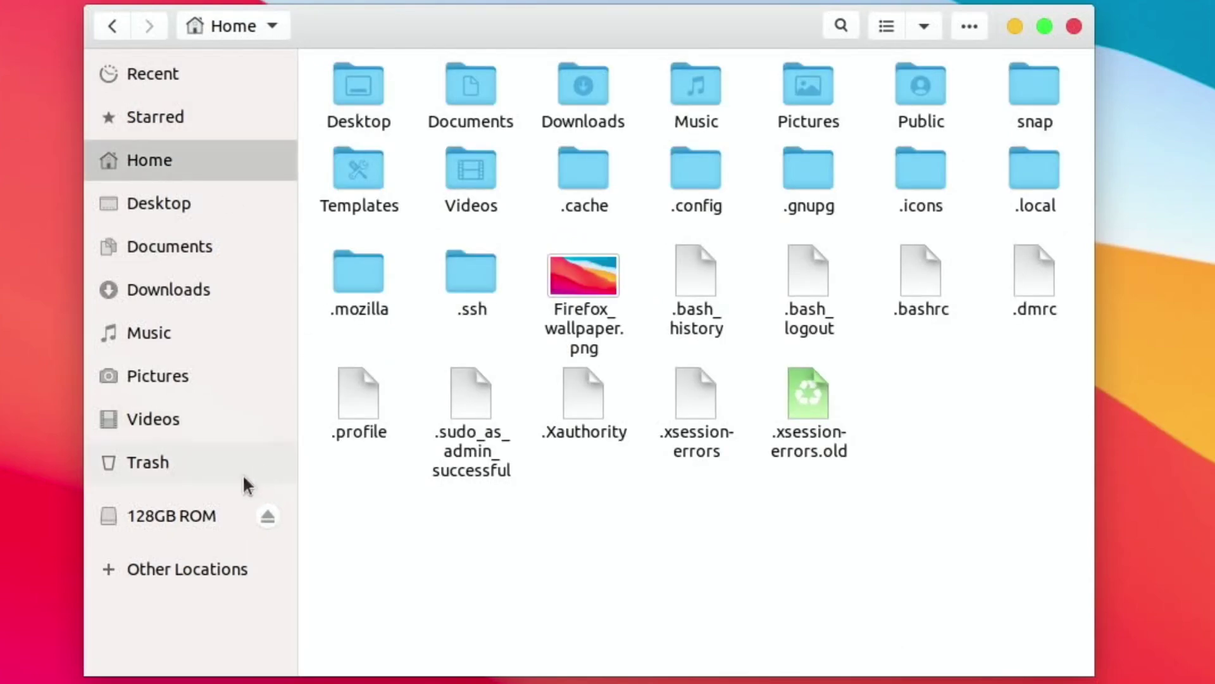
Browse the WDMyCloud NAS shares as an anonymous guest, then open the Computer root filesystem
{"action": "left_click", "coordinate": [190, 570]}
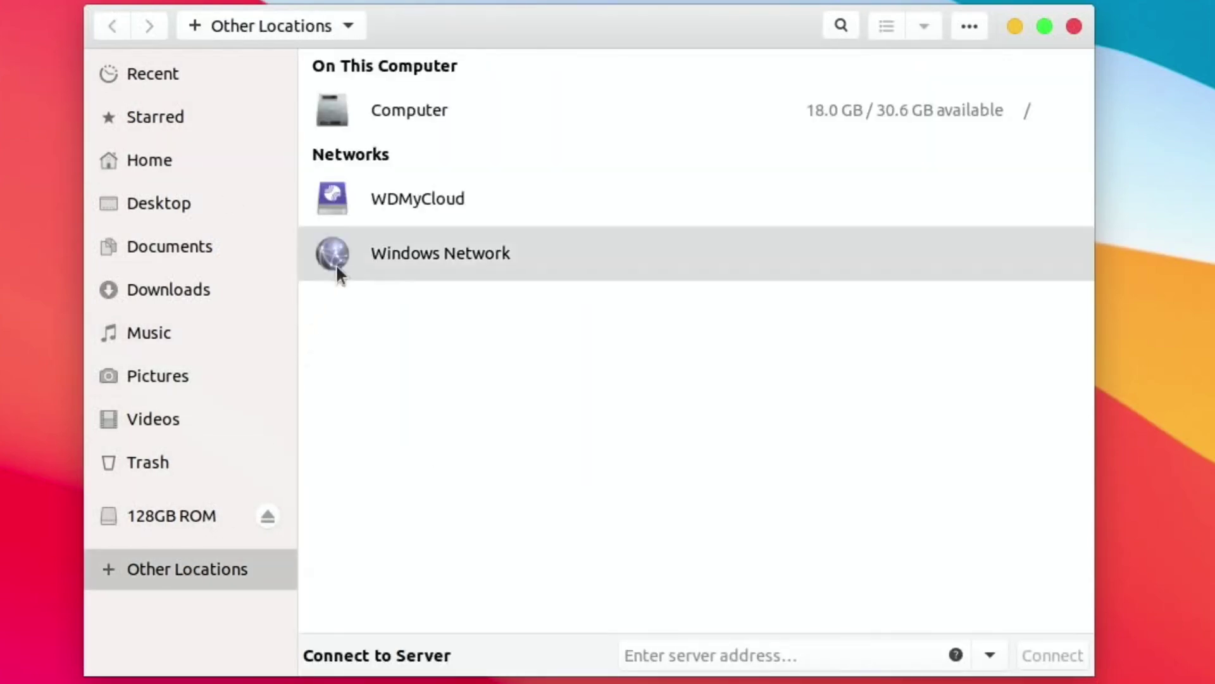
{"action": "left_click", "coordinate": [393, 202]}
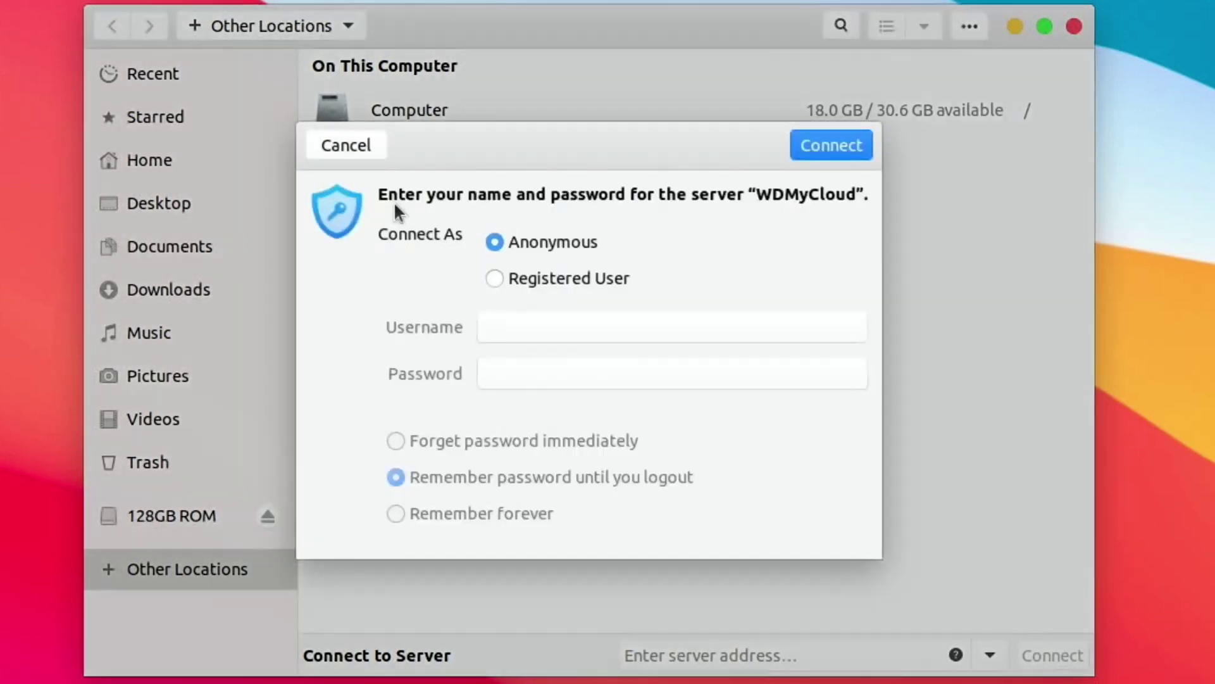
{"action": "left_click", "coordinate": [811, 149]}
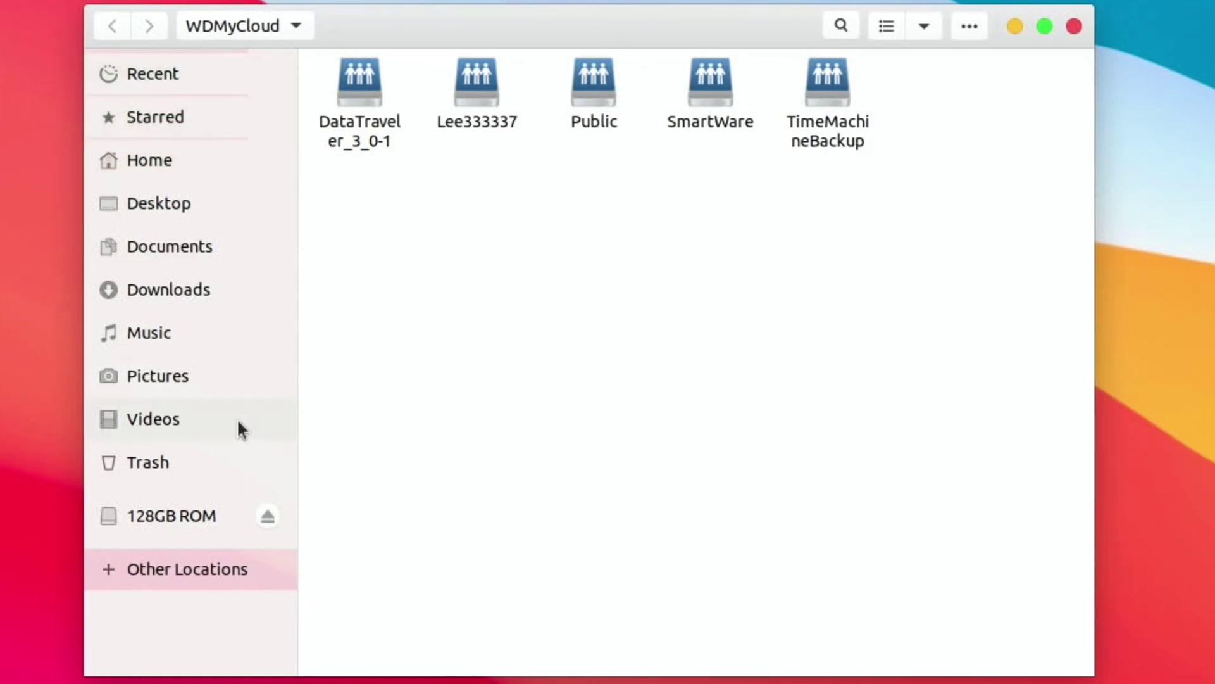
{"action": "left_click", "coordinate": [187, 568]}
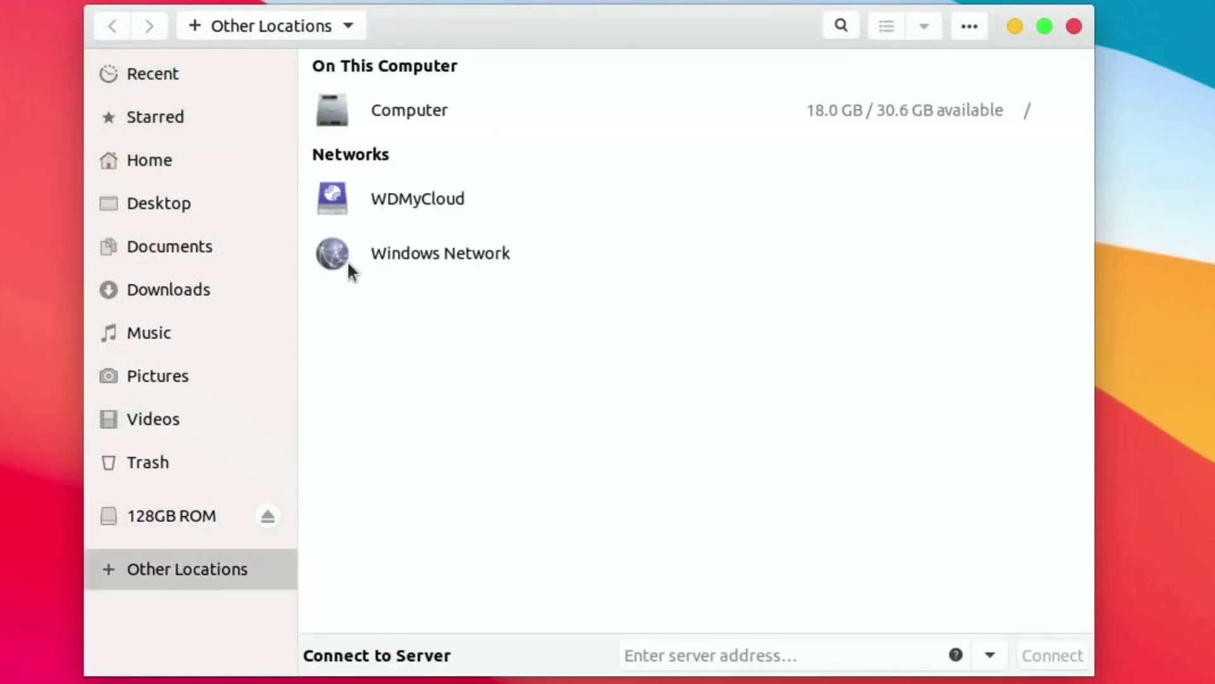
{"action": "left_click", "coordinate": [339, 124]}
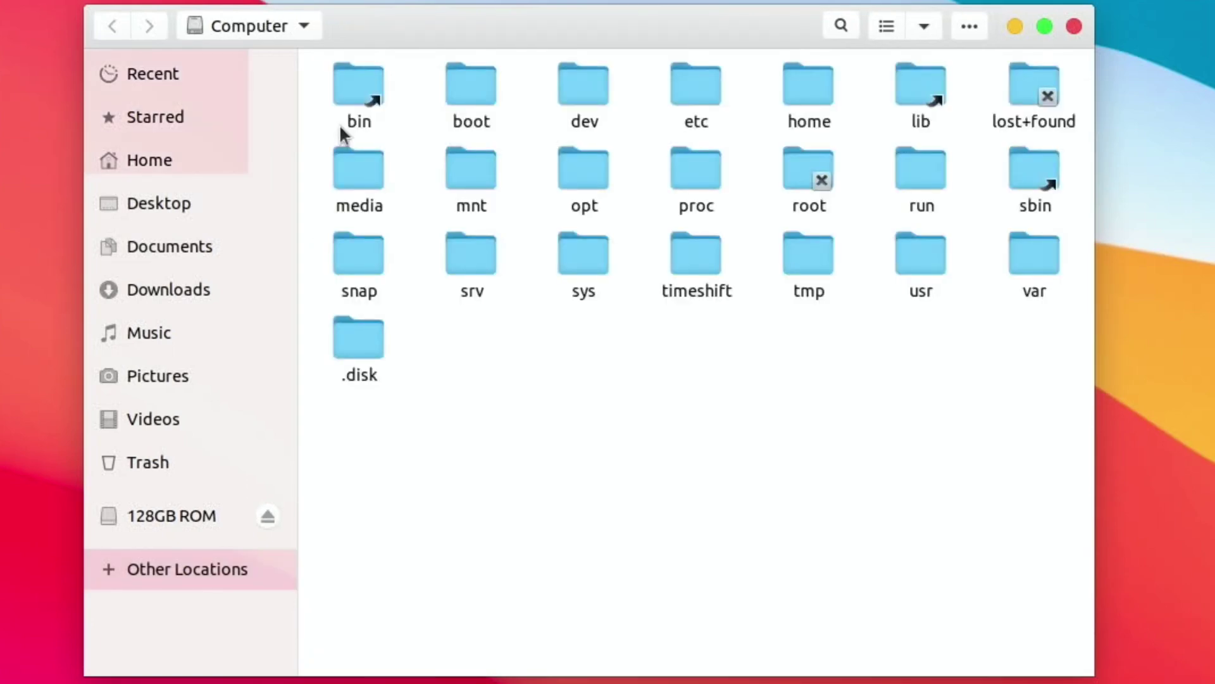
Go into boot/firmware and scroll through its boot files until usercfg.txt is visible
{"action": "double_click", "coordinate": [466, 94]}
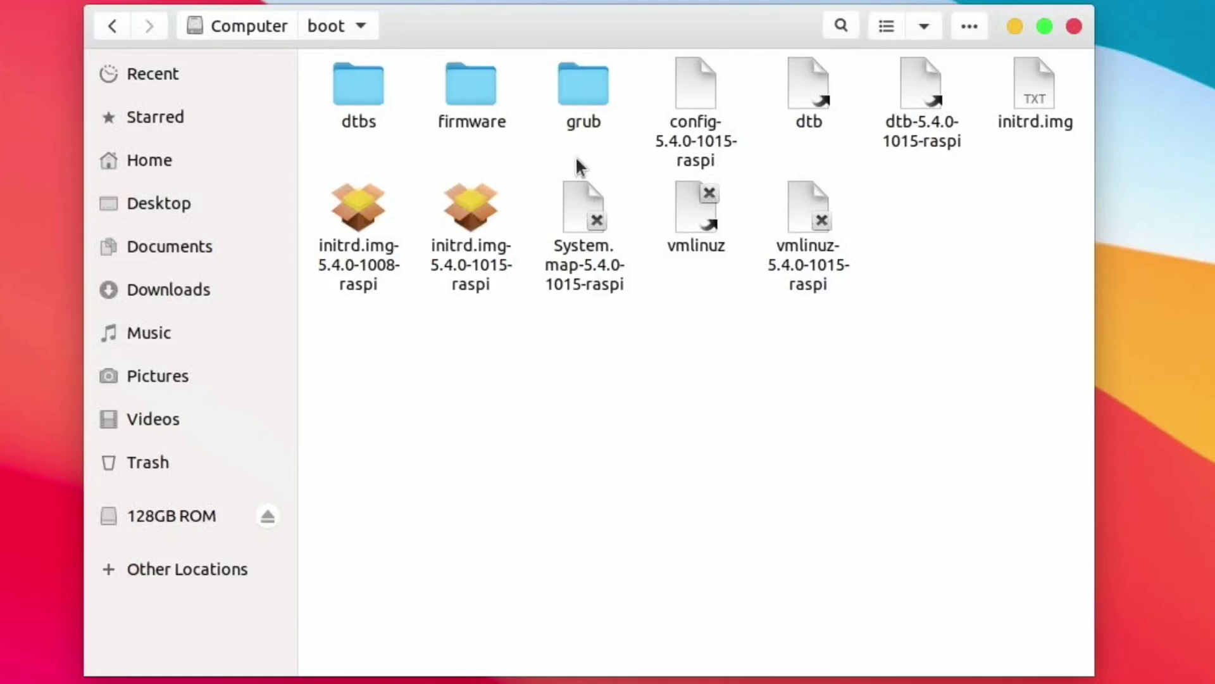
{"action": "double_click", "coordinate": [470, 93]}
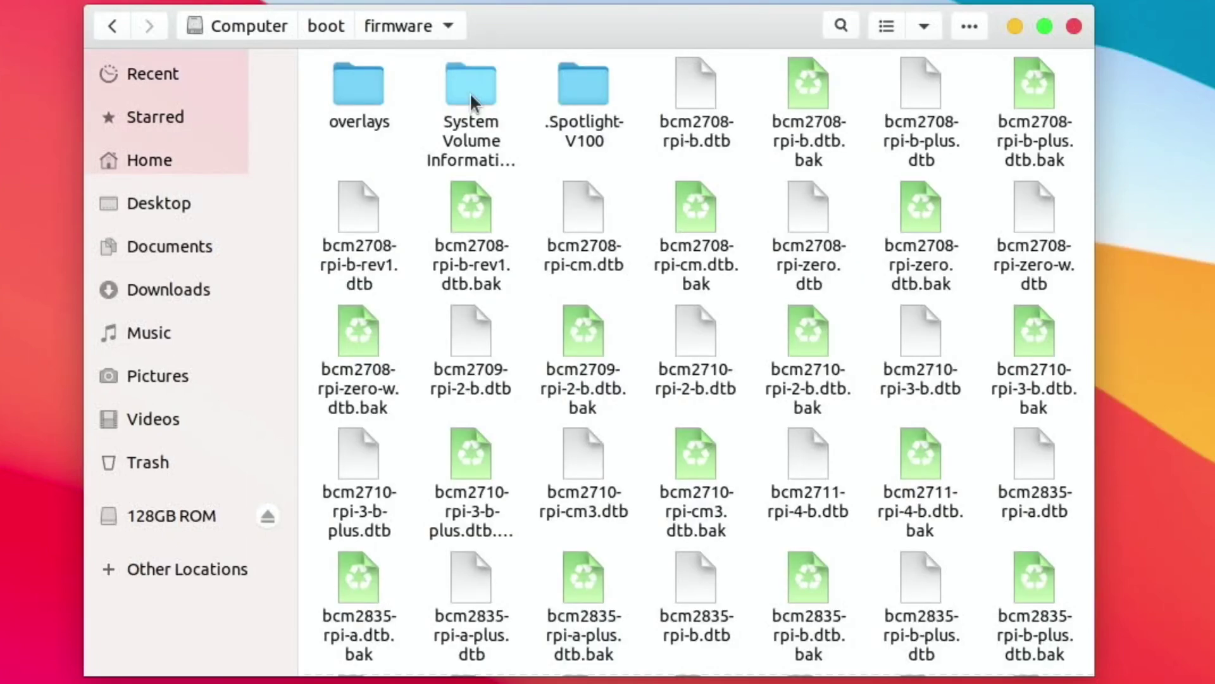
{"action": "scroll", "coordinate": [470, 93], "scroll_direction": "down", "scroll_amount": 10}
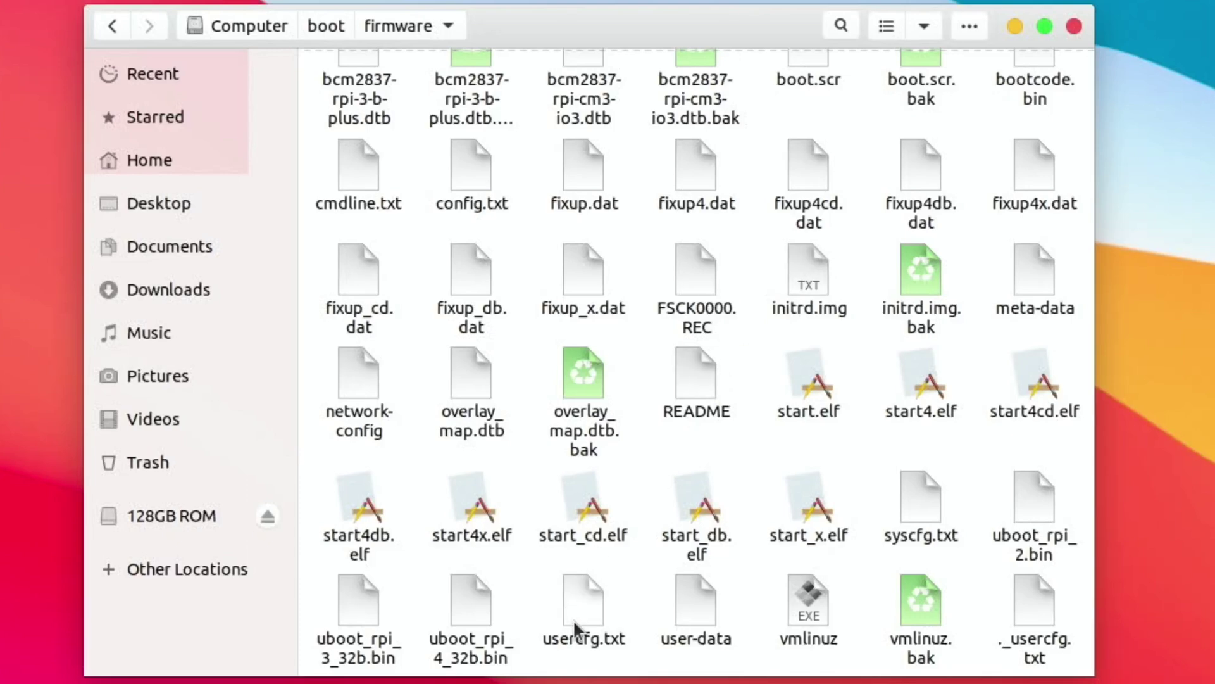
{"action": "scroll", "coordinate": [572, 619], "scroll_direction": "up", "scroll_amount": 10}
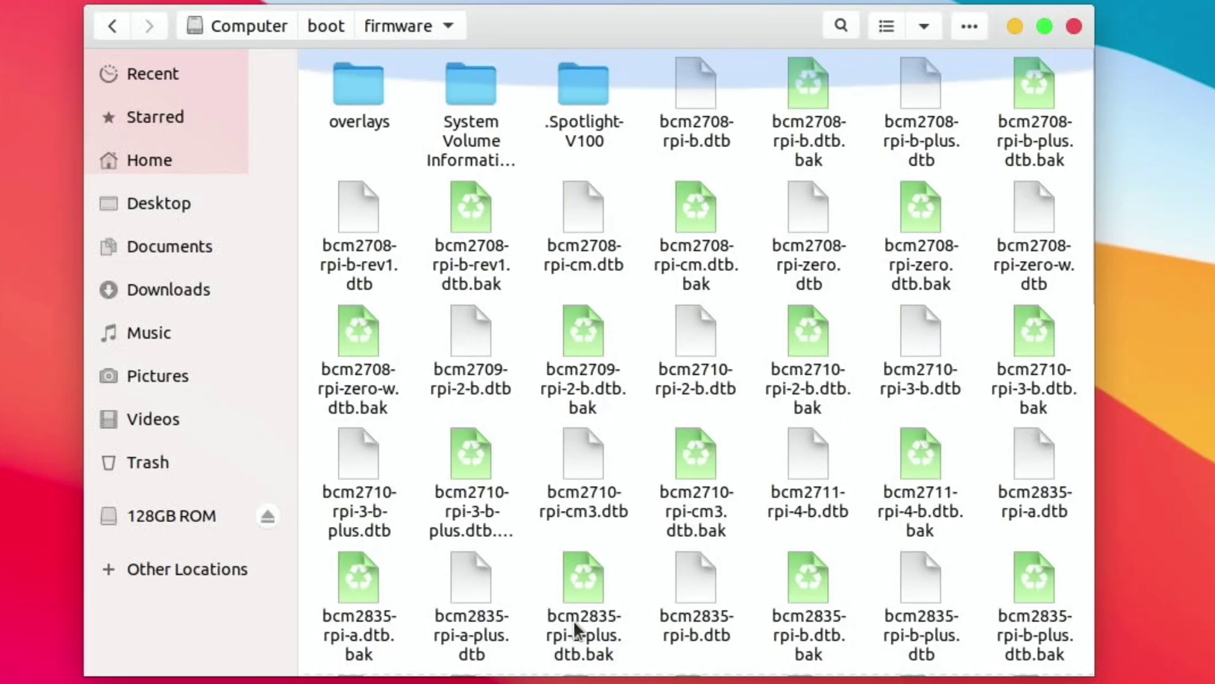
{"action": "scroll", "coordinate": [724, 382], "scroll_direction": "down", "scroll_amount": 5}
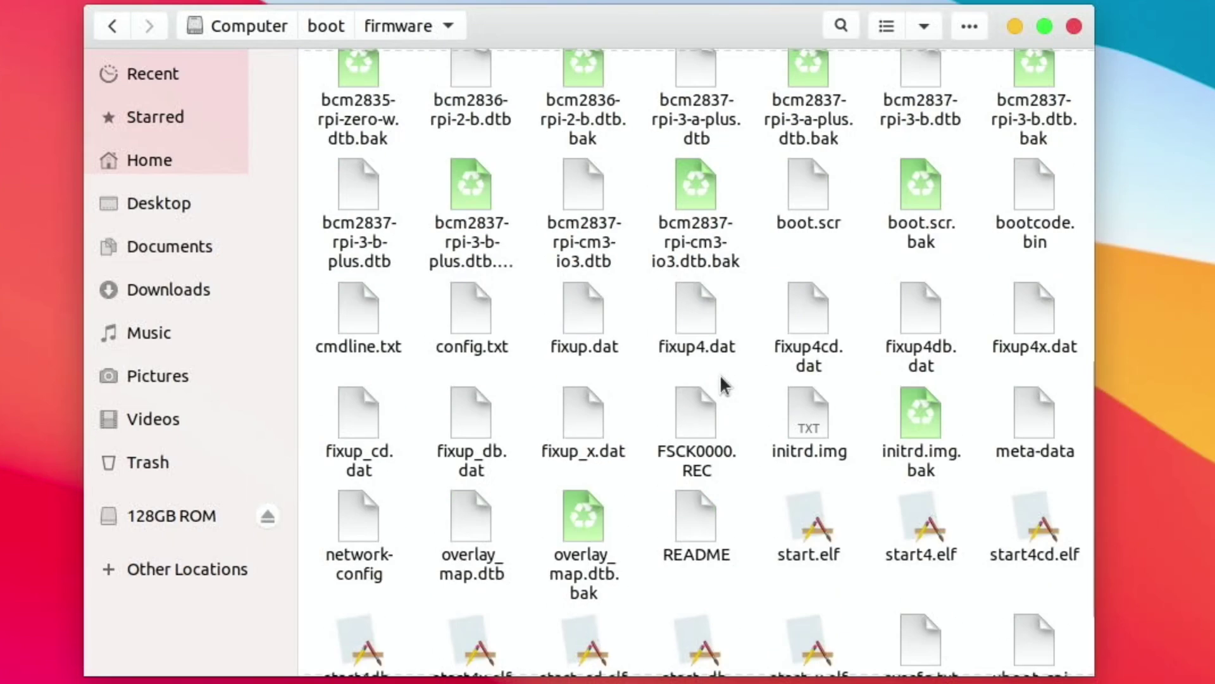
{"action": "scroll", "coordinate": [721, 377], "scroll_direction": "down", "scroll_amount": 2}
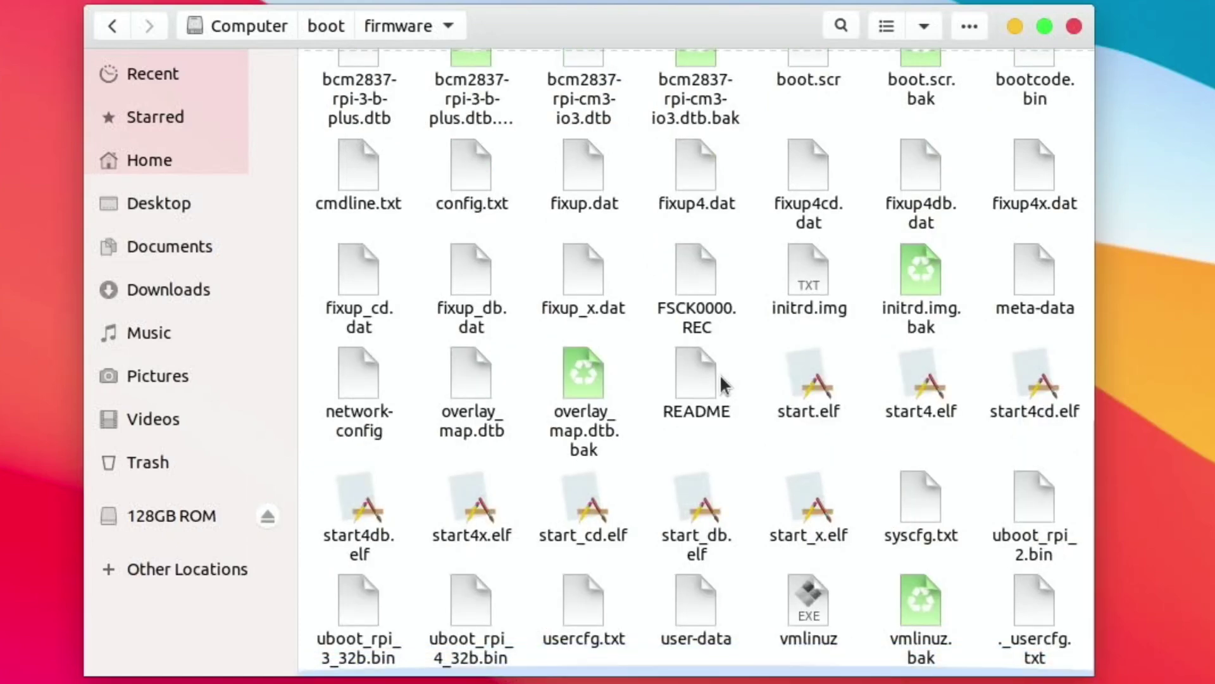
Open usercfg.txt in Text Editor to view over_voltage=8, arm_freq=2147 and gpu_freq=750
{"action": "double_click", "coordinate": [576, 601]}
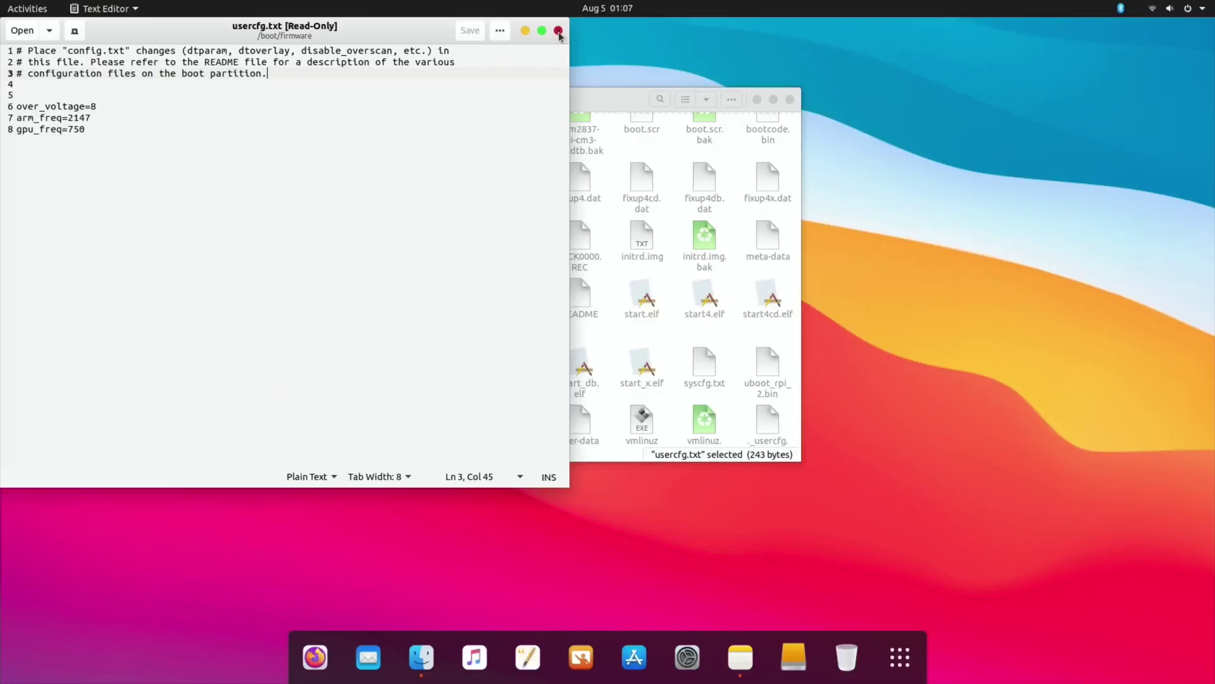
Close usercfg.txt in Text Editor and the Files window, leaving the empty desktop
{"action": "left_click", "coordinate": [559, 31]}
{"action": "key", "text": "ctrl+w"}
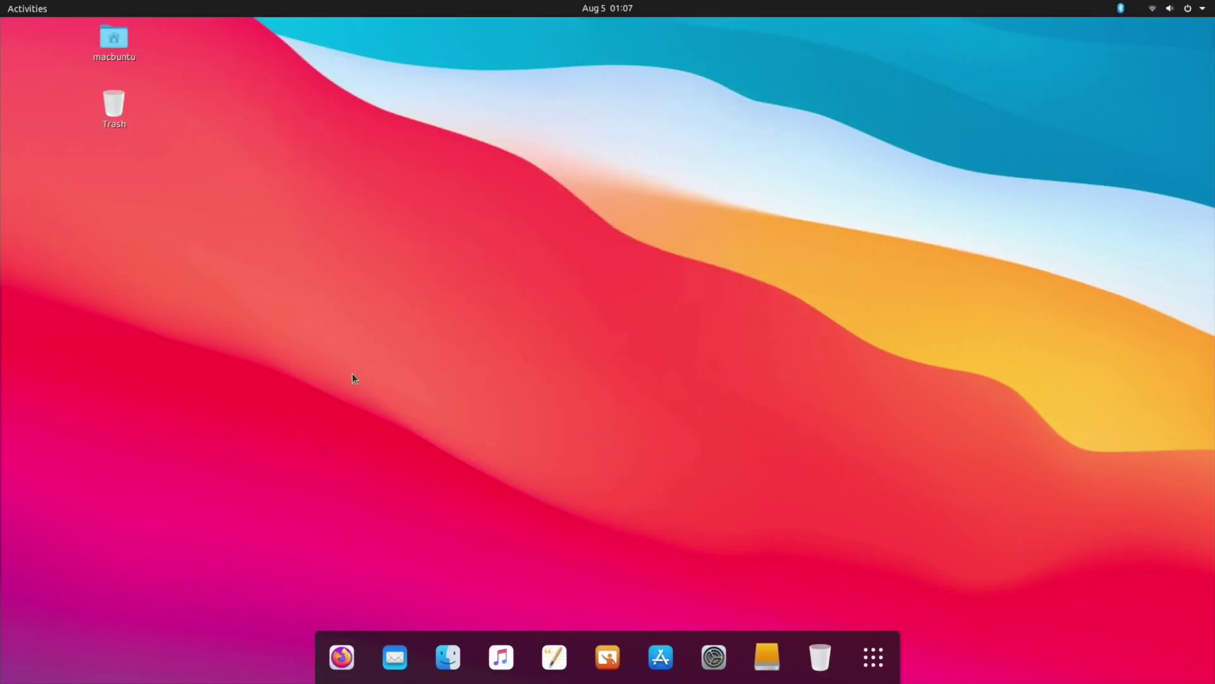